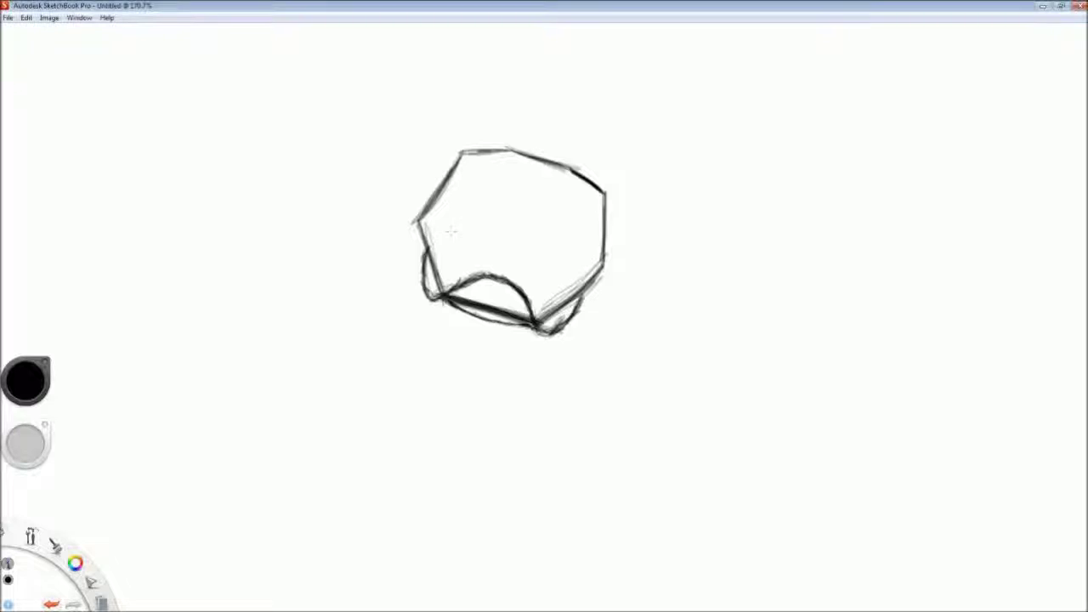
- Redraw the angular head outline as a smooth rounded contour that runs down into the hanging jowls and arched mouth
drag(460, 155, 425, 242)
mouse_move(455, 149)
mouse_down()
mouse_move(597, 179)
mouse_move(609, 276)
mouse_up()
drag(609, 196, 604, 276)
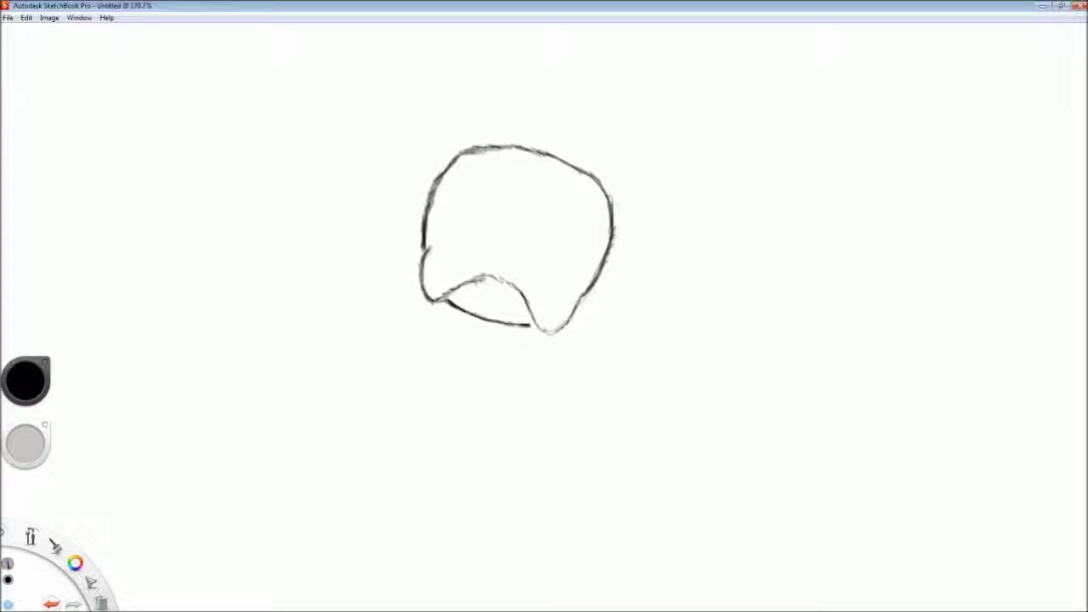
drag(480, 276, 585, 299)
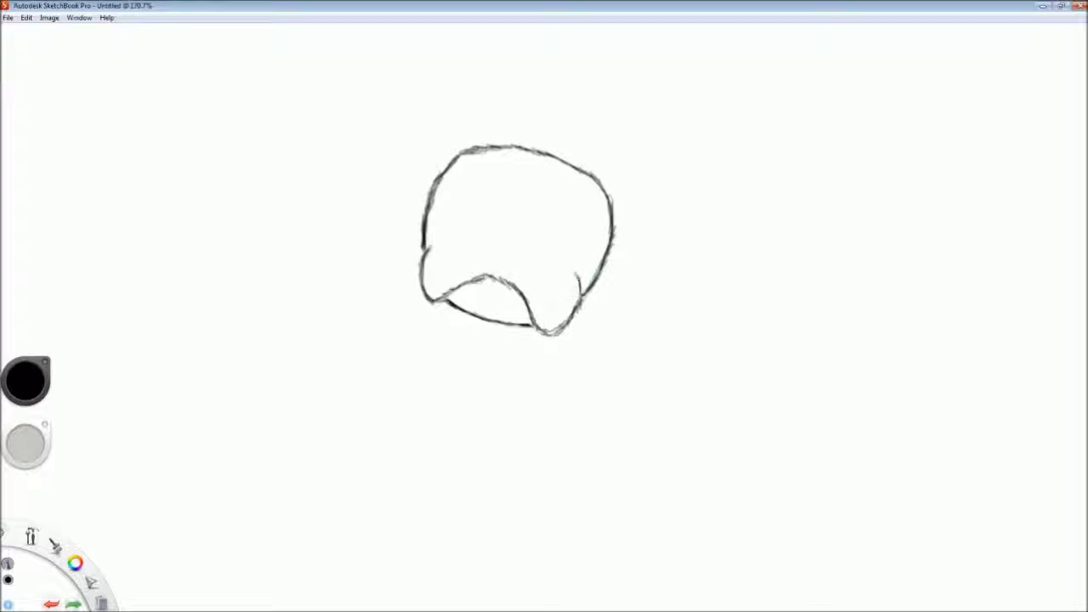
- Draw the muzzle's upper arc across the face and a rounded nose with two nostril notches beneath its peak
drag(426, 249, 457, 230)
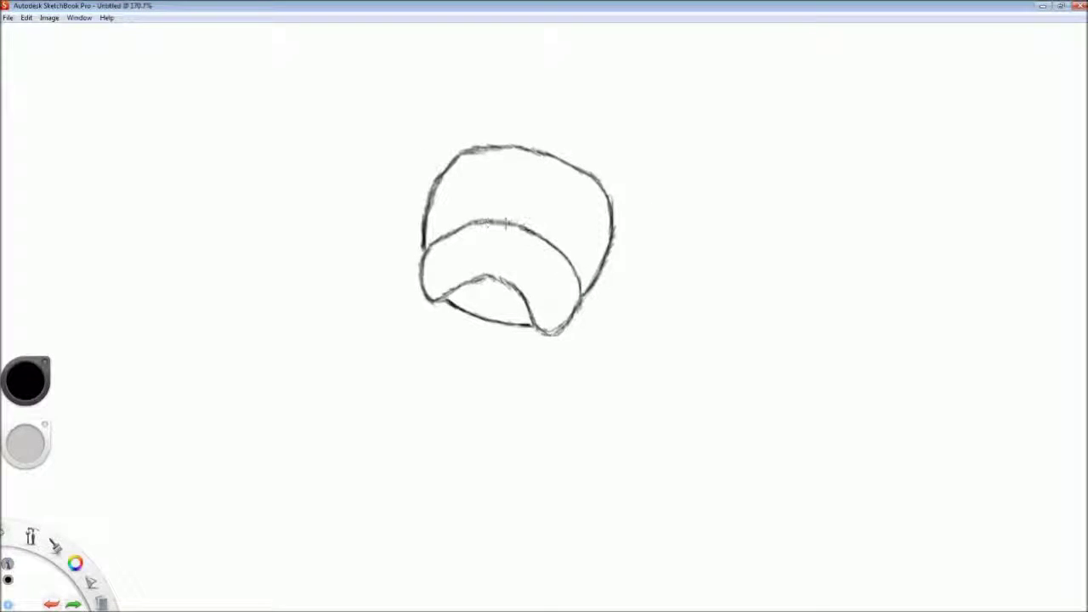
drag(475, 291, 489, 288)
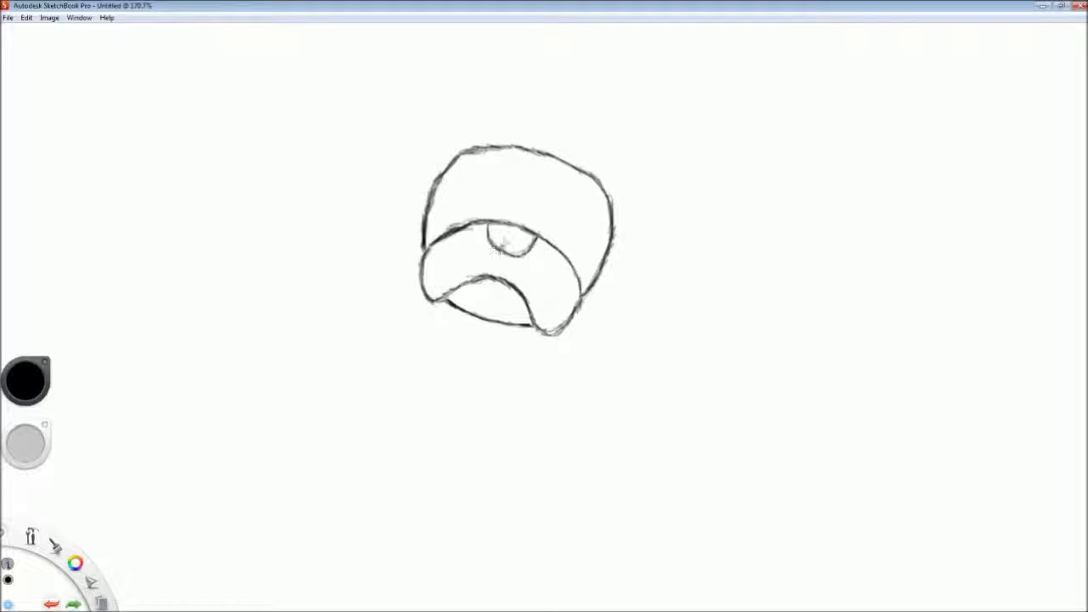
drag(510, 249, 523, 247)
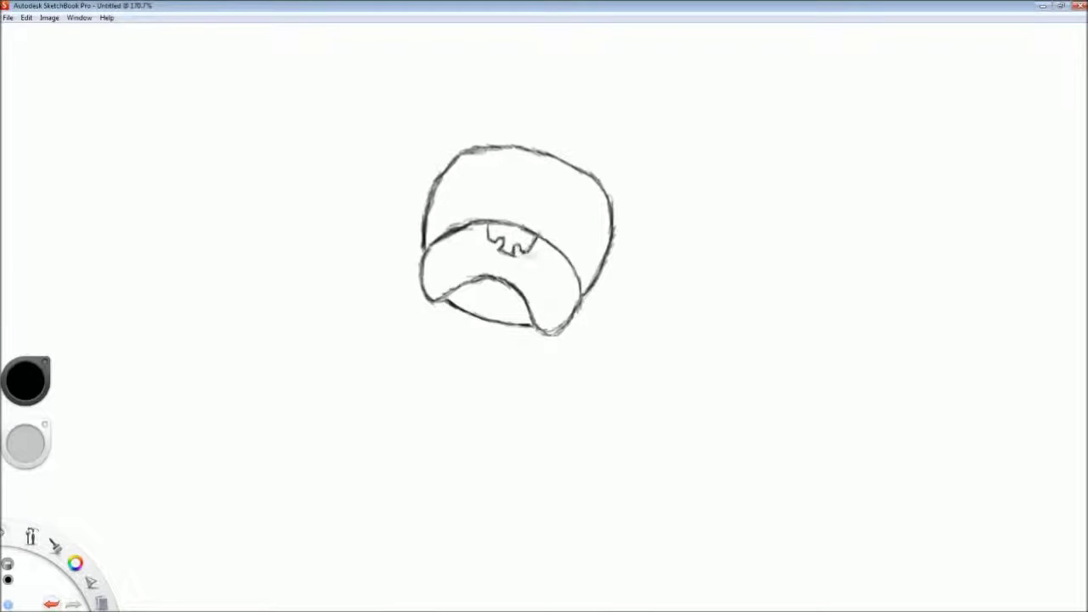
mouse_move(488, 235)
mouse_down()
mouse_move(499, 224)
mouse_move(535, 241)
mouse_up()
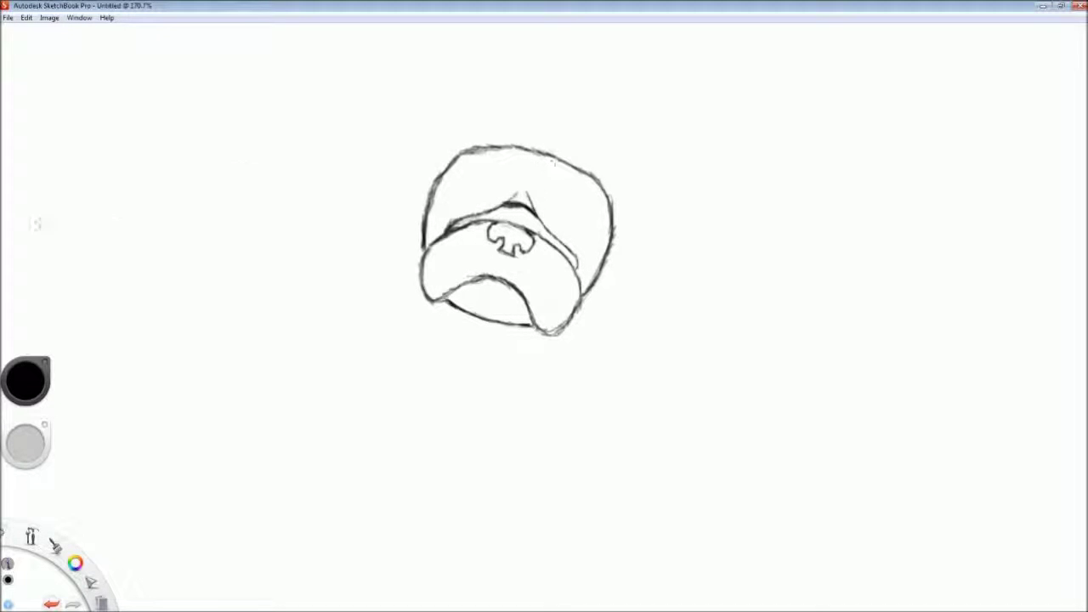
- Smooth and round off the ends of the skin fold above the muzzle
scroll(447, 221, up, 5)
scroll(516, 229, down, 3)
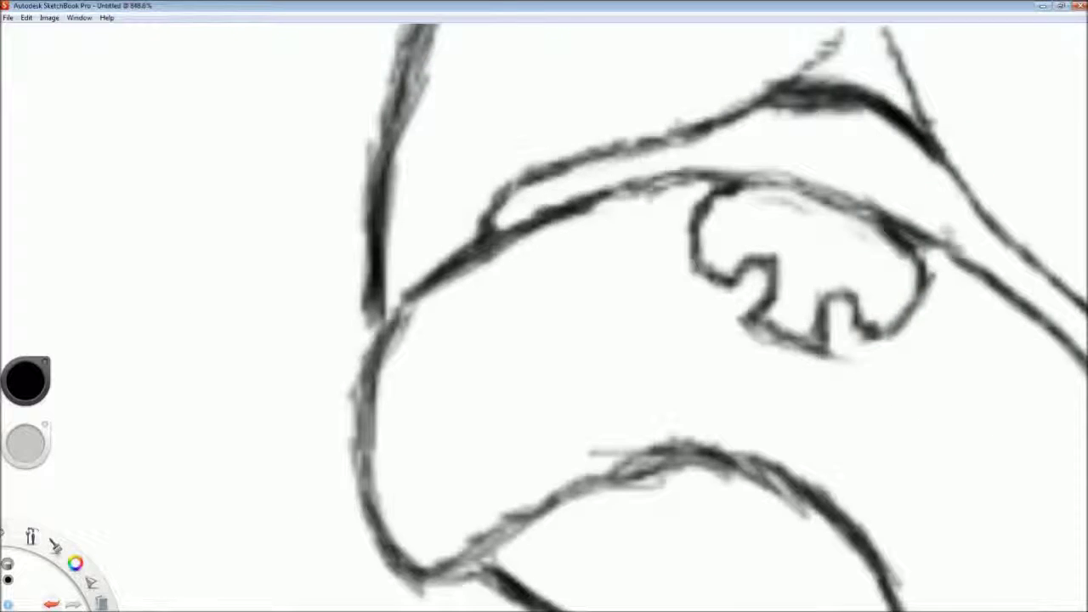
scroll(613, 331, down, 3)
scroll(765, 362, up, 3)
mouse_move(311, 176)
mouse_down()
mouse_move(338, 167)
mouse_move(279, 223)
mouse_up()
mouse_move(275, 230)
mouse_down()
mouse_move(289, 199)
mouse_move(349, 164)
mouse_up()
key(ctrl+z)
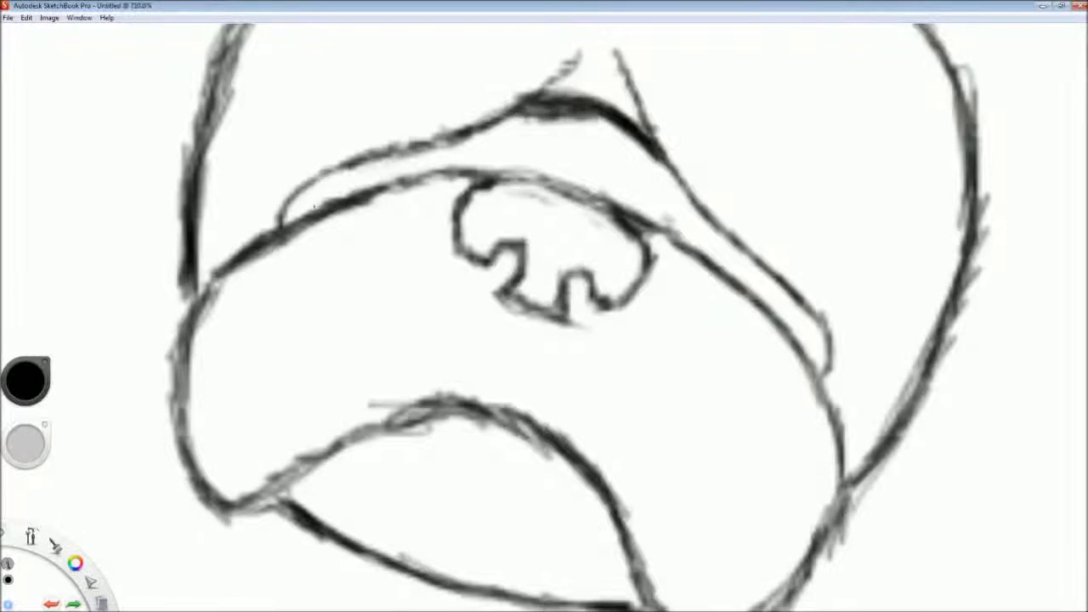
- Shade a dark peaked shadow along the muzzle line directly above the nose
scroll(445, 244, down, 6)
scroll(578, 283, up, 7)
scroll(527, 267, down, 6)
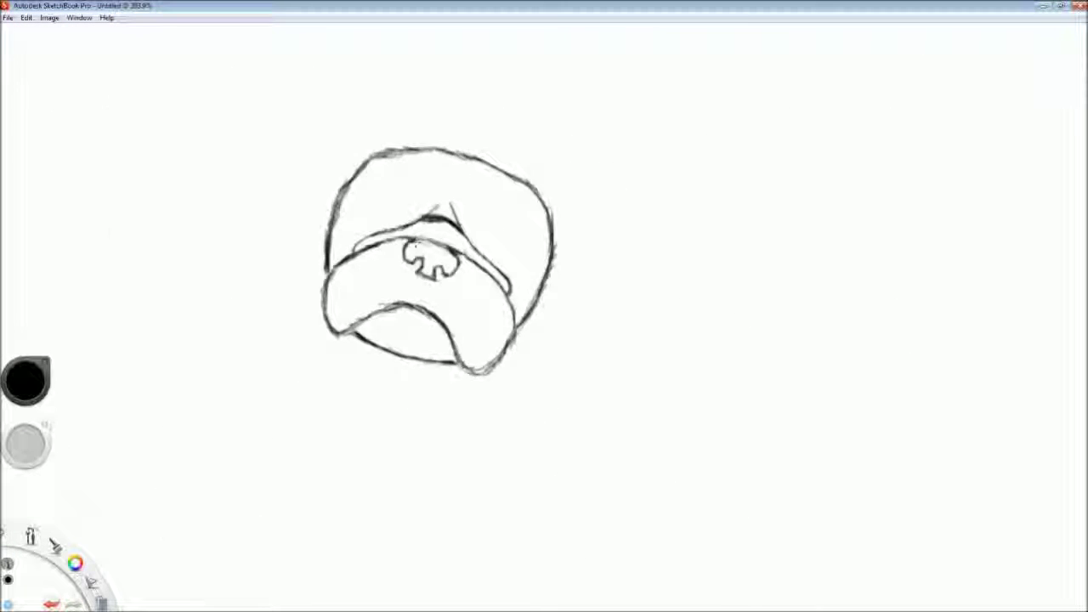
scroll(527, 267, up, 5)
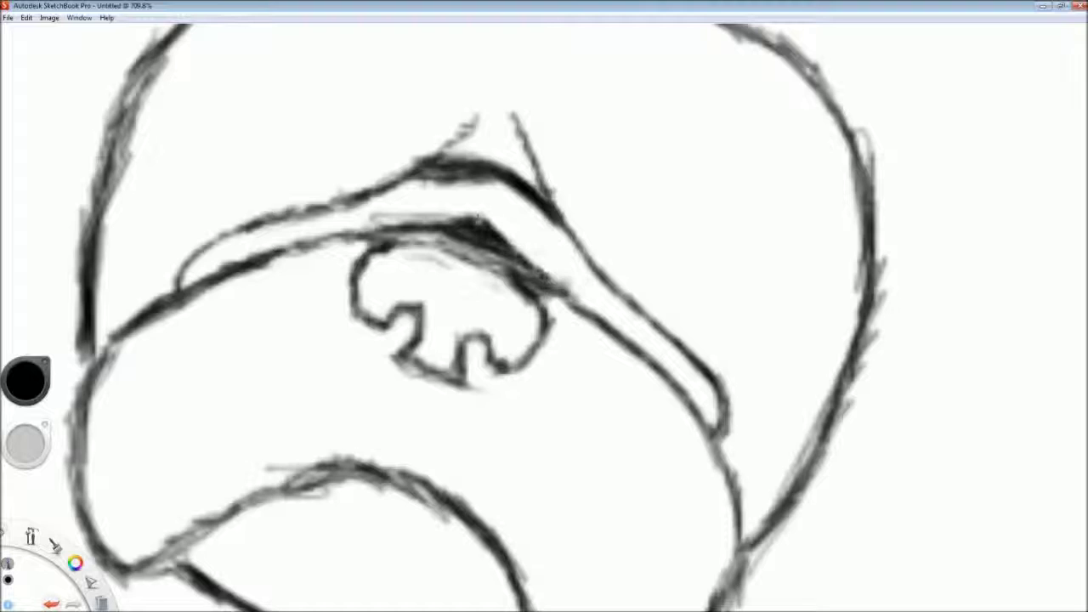
- Erase the left half of the skin fold above the muzzle and redraw it as a cleaner curve
scroll(479, 317, down, 5)
scroll(479, 316, up, 3)
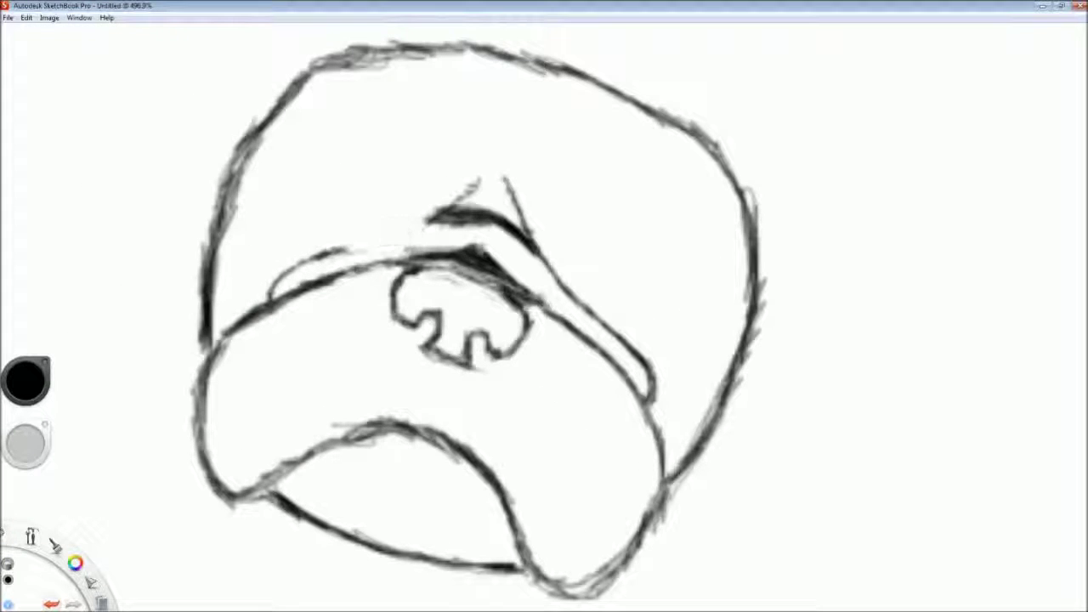
key(ctrl+z)
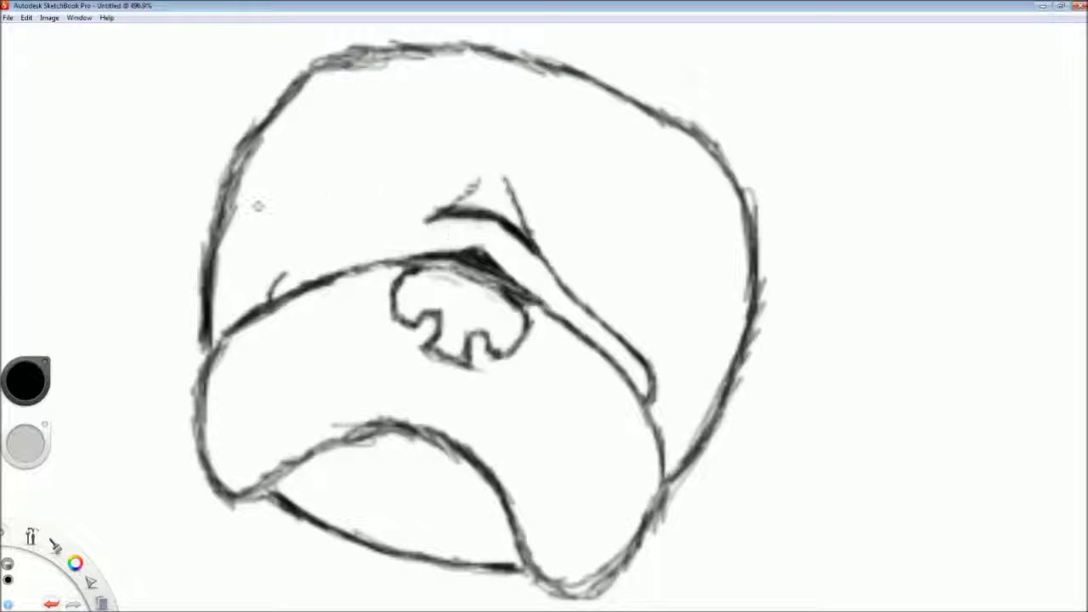
drag(272, 293, 370, 241)
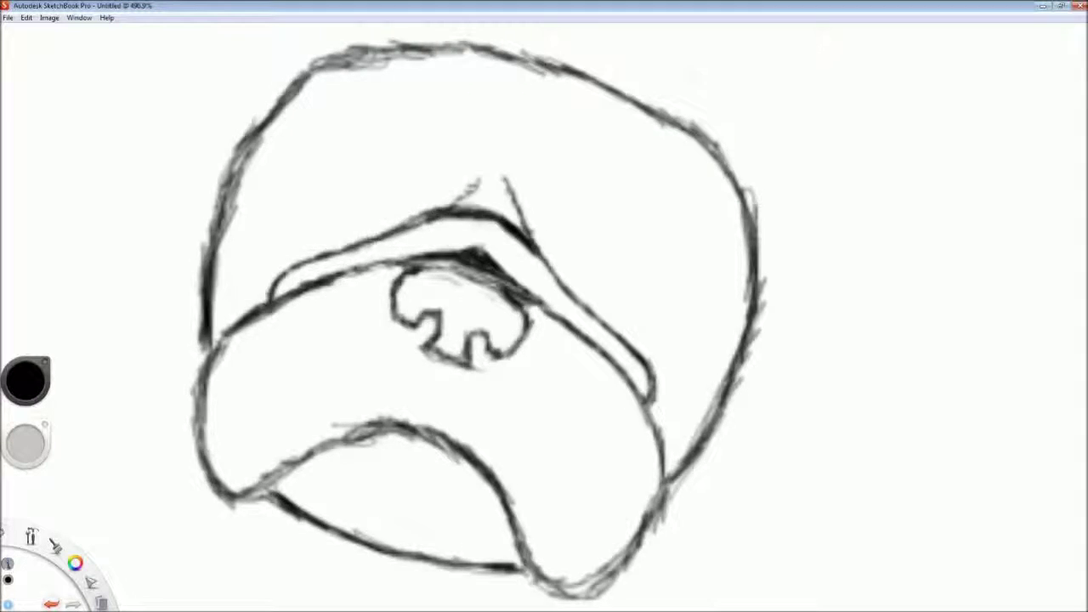
- Sketch the upper arcs of both eyes, rising from the skin fold on each side of the nose
scroll(567, 292, down, 4)
scroll(586, 298, up, 4)
scroll(591, 299, up, 4)
scroll(591, 299, down, 4)
mouse_move(462, 229)
mouse_down()
mouse_move(462, 181)
mouse_move(415, 168)
mouse_move(334, 204)
mouse_move(366, 182)
mouse_up()
key(ctrl+z)
key(ctrl+z)
mouse_move(615, 277)
mouse_down()
mouse_move(716, 342)
mouse_move(625, 209)
mouse_move(687, 216)
mouse_up()
key(ctrl+z)
mouse_move(626, 287)
mouse_down()
mouse_move(611, 228)
mouse_move(706, 228)
mouse_up()
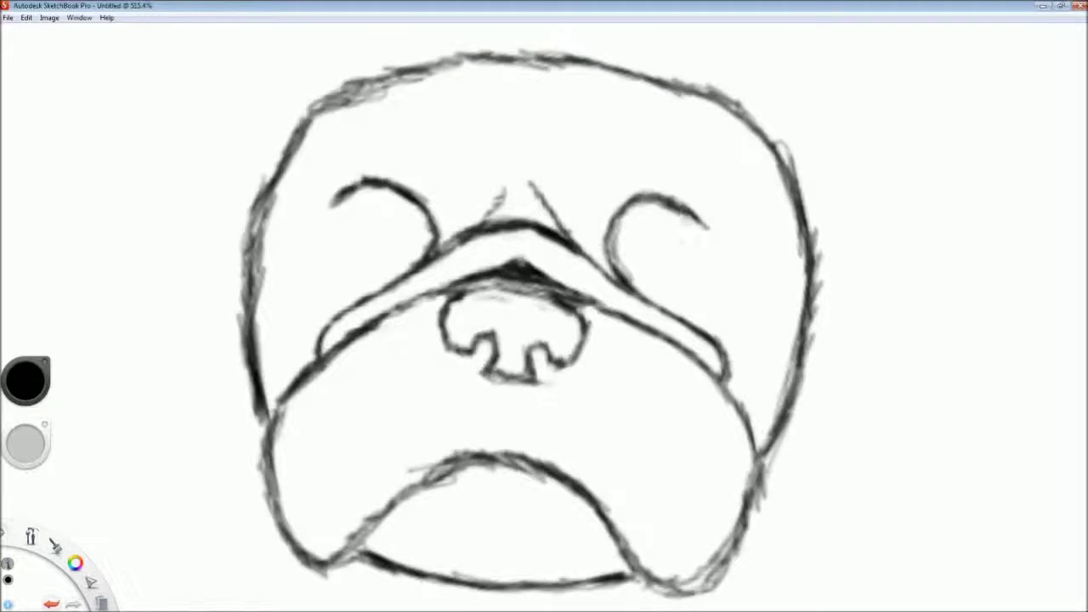
- Close both eye arcs into full circles
drag(666, 309, 562, 291)
mouse_move(600, 208)
mouse_down()
mouse_move(597, 260)
mouse_move(603, 240)
mouse_up()
drag(230, 185, 291, 261)
scroll(353, 286, down, 5)
scroll(439, 290, down, 6)
scroll(442, 297, up, 5)
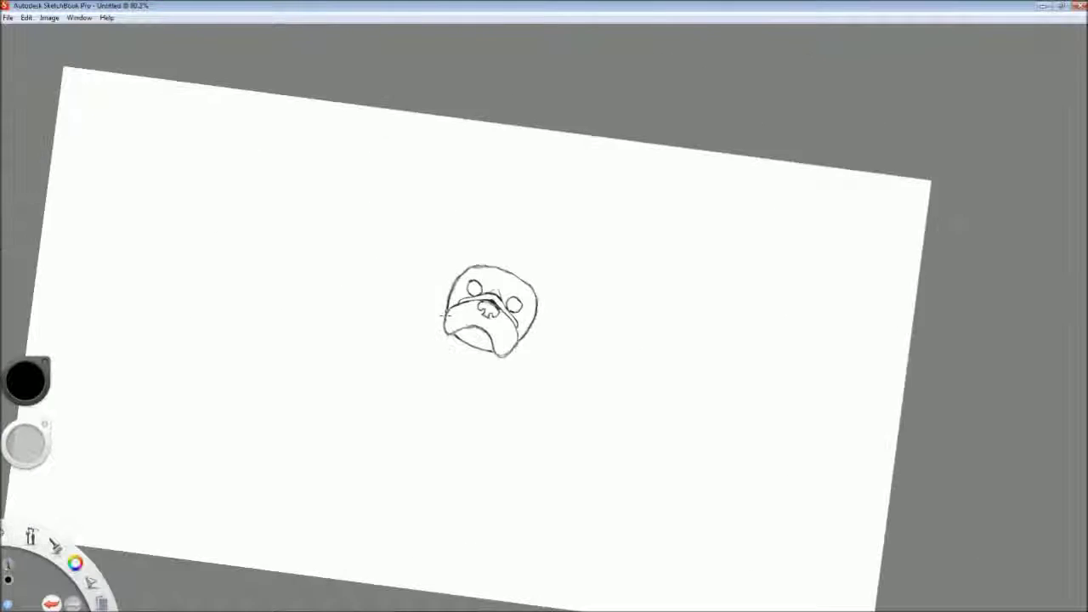
scroll(449, 338, down, 2)
scroll(449, 338, up, 8)
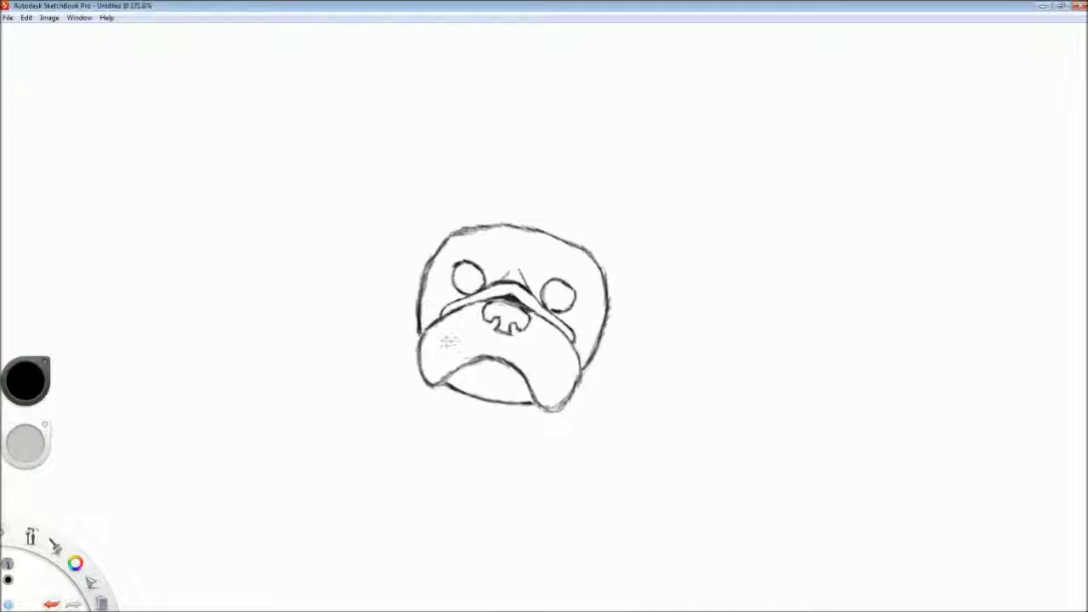
mouse_move(378, 145)
mouse_down()
mouse_move(328, 200)
mouse_move(535, 153)
mouse_up()
drag(549, 155, 614, 245)
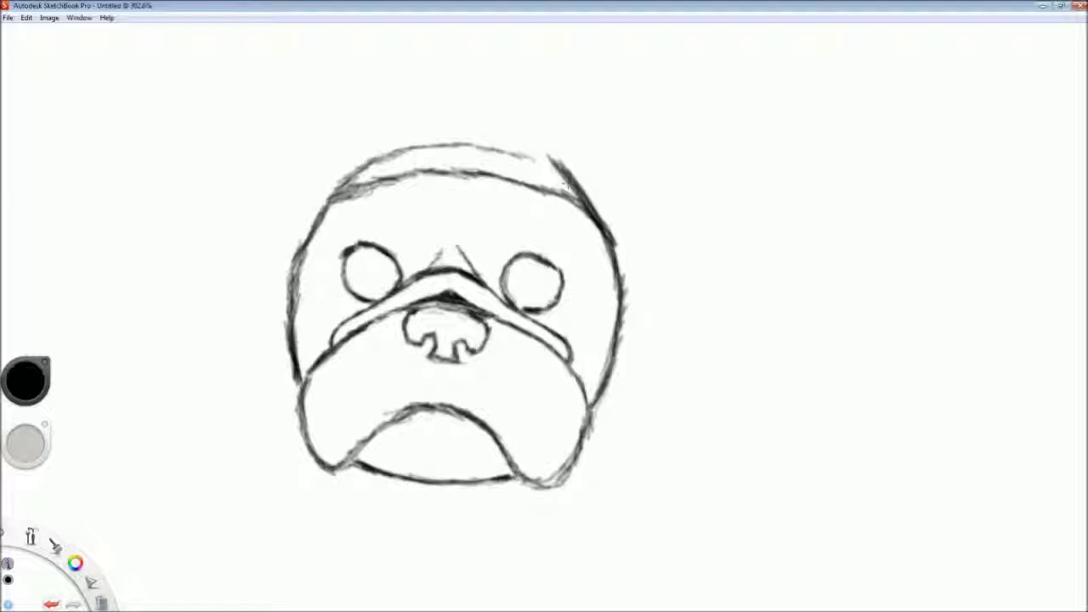
drag(374, 146, 308, 204)
drag(551, 158, 589, 208)
drag(374, 140, 561, 154)
drag(374, 148, 308, 223)
drag(340, 177, 293, 268)
key(ctrl+z)
key(ctrl+z)
key(ctrl+z)
key(ctrl+z)
key(ctrl+z)
key(ctrl+z)
key(ctrl+z)
key(ctrl+z)
key(ctrl+z)
key(ctrl+z)
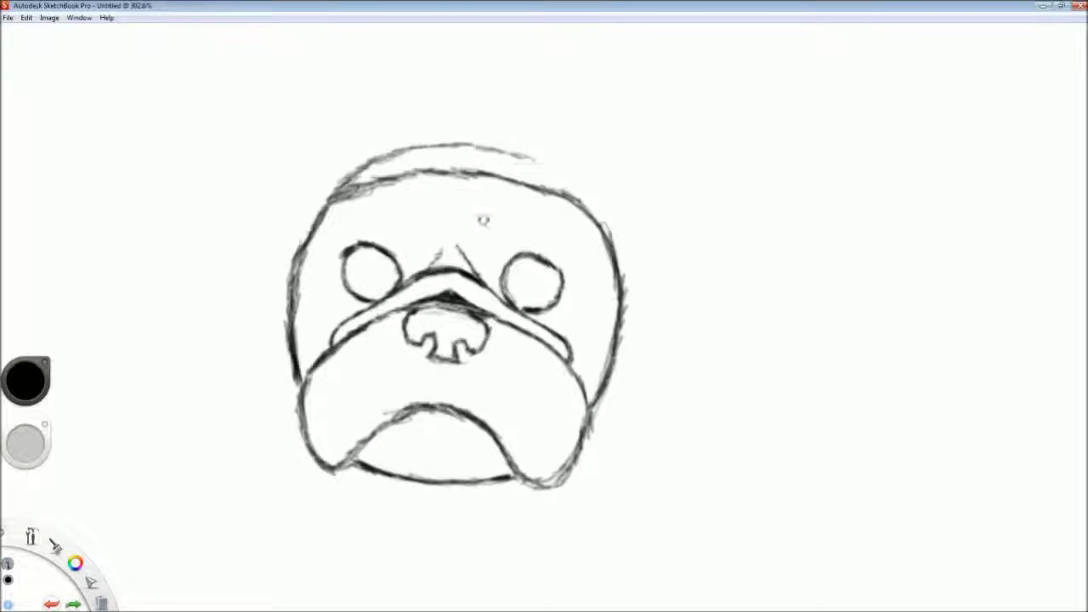
- Draw a wrinkle contour around the left eye that curves down to the bridge of the nose
scroll(379, 313, up, 4)
drag(438, 207, 464, 219)
mouse_move(336, 313)
mouse_down()
mouse_move(274, 255)
mouse_move(409, 141)
mouse_move(501, 194)
mouse_up()
drag(367, 148, 430, 185)
scroll(425, 183, down, 3)
scroll(544, 170, up, 4)
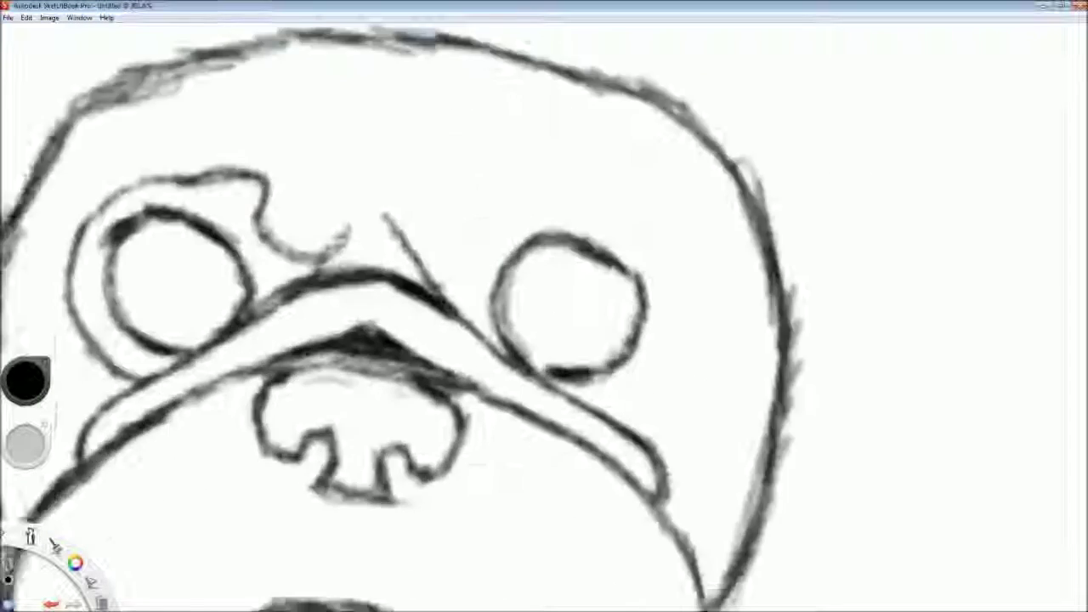
key(ctrl+z)
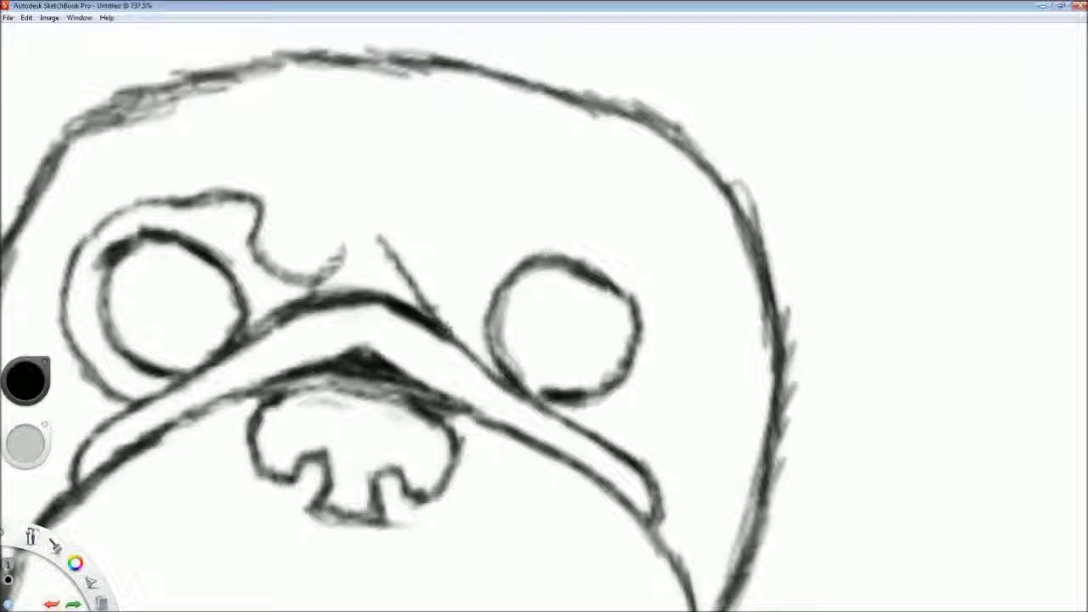
- Draw a matching wrinkle contour around the right eye, hooking down to the skin fold
mouse_move(597, 231)
mouse_down()
mouse_move(664, 342)
mouse_move(628, 415)
mouse_up()
scroll(561, 285, down, 4)
scroll(561, 285, up, 3)
scroll(609, 272, up, 2)
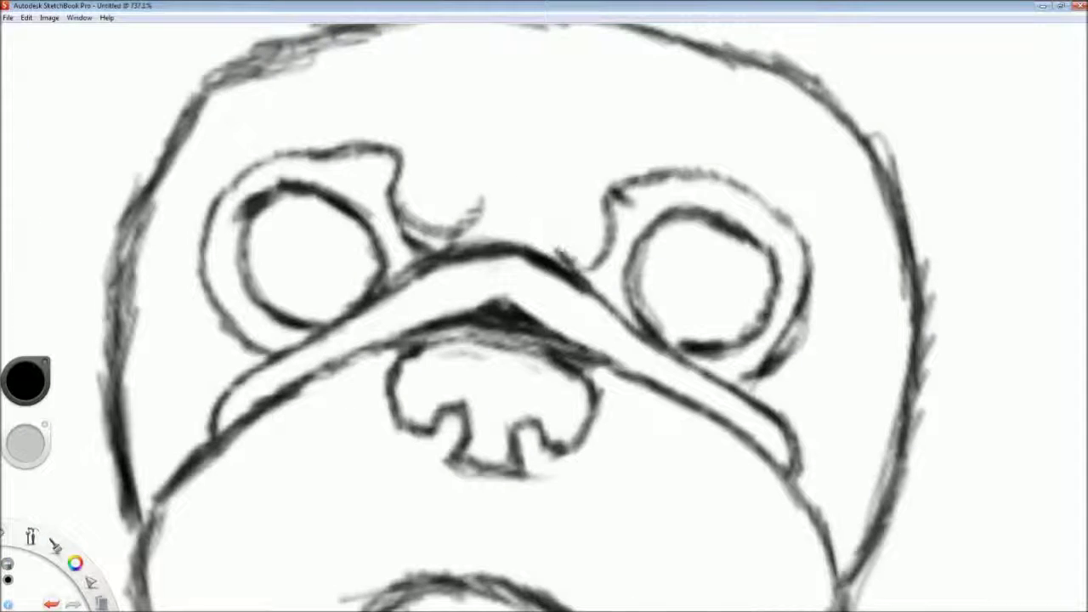
- Add forehead and brow wrinkles above both eyes and a vertical crease between them
scroll(568, 297, down, 3)
mouse_move(444, 231)
mouse_down()
mouse_move(482, 203)
mouse_move(520, 259)
mouse_up()
scroll(578, 340, up, 3)
scroll(544, 340, down, 3)
scroll(544, 341, up, 2)
drag(477, 185, 537, 189)
drag(561, 269, 623, 190)
mouse_move(585, 248)
mouse_down()
mouse_move(645, 178)
mouse_move(547, 160)
mouse_up()
mouse_move(379, 187)
mouse_down()
mouse_move(447, 141)
mouse_move(517, 160)
mouse_up()
scroll(521, 230, down, 3)
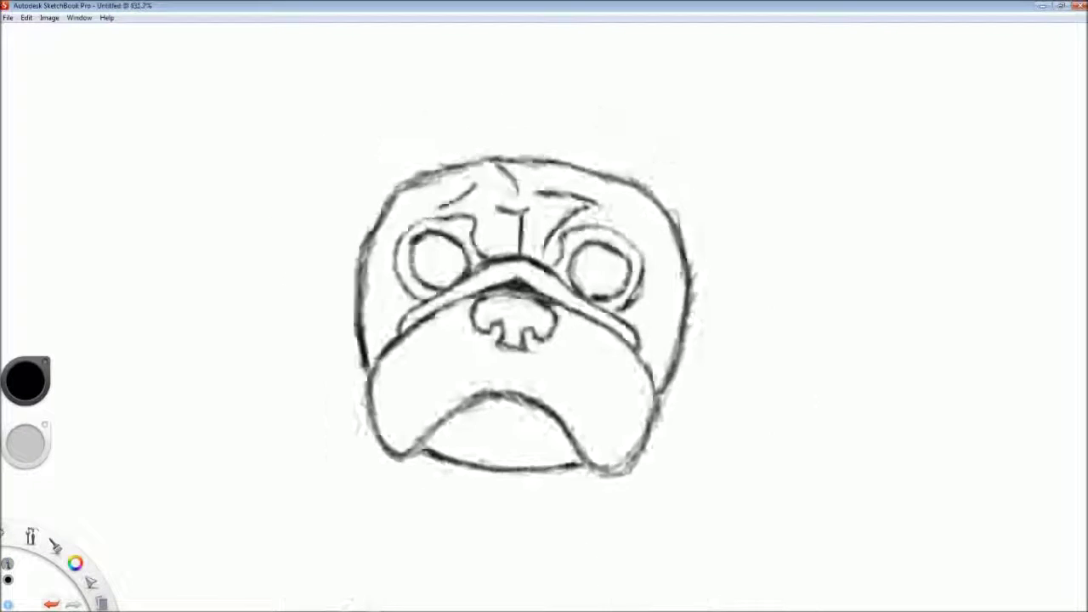
- Add a vertical crease on each side of the face and a curved lip line on the chin
scroll(696, 229, up, 2)
drag(749, 226, 744, 318)
drag(419, 213, 424, 299)
scroll(519, 299, down, 2)
scroll(659, 195, up, 2)
drag(491, 459, 587, 459)
- Draw pointed folded ears on both sides of the top of the head
scroll(304, 482, down, 1)
drag(611, 212, 699, 216)
key(ctrl+z)
mouse_move(621, 209)
mouse_down()
mouse_move(742, 228)
mouse_move(691, 299)
mouse_up()
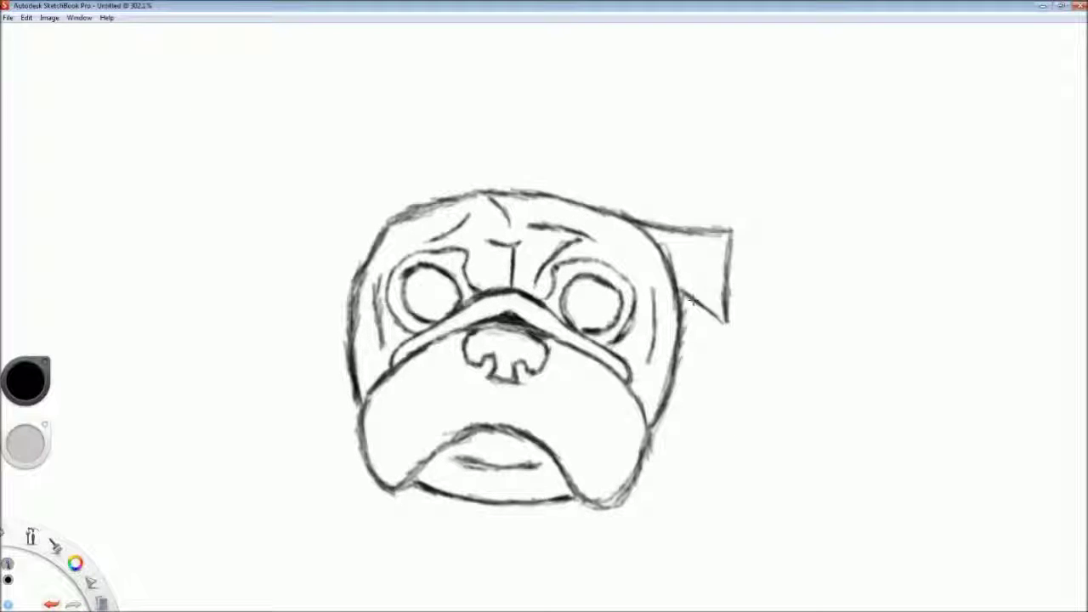
mouse_move(397, 212)
mouse_down()
mouse_move(302, 225)
mouse_move(325, 328)
mouse_up()
drag(326, 328, 377, 240)
drag(300, 227, 326, 328)
scroll(396, 170, down, 2)
scroll(395, 170, up, 1)
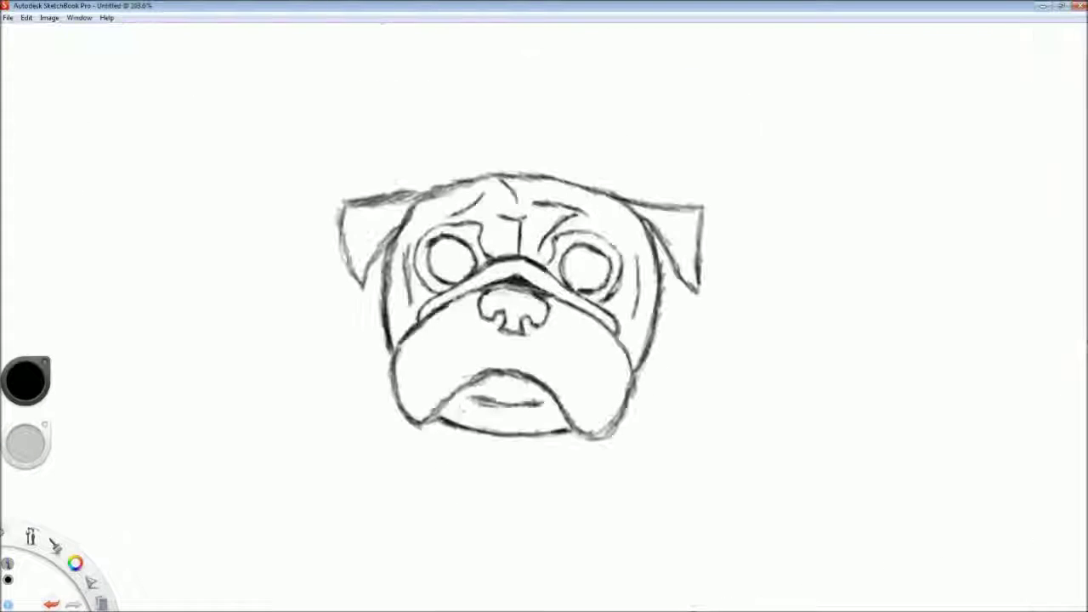
- Draw the line joining the nose to the mouth and erase most of the muzzle's upper arc on both sides
key(ctrl+z)
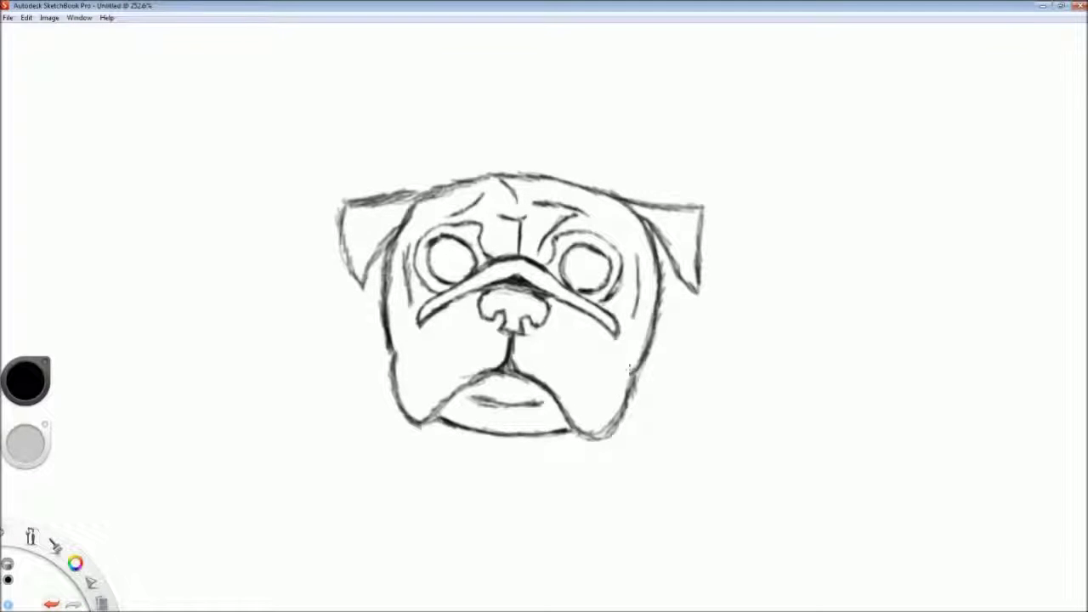
scroll(546, 364, up, 2)
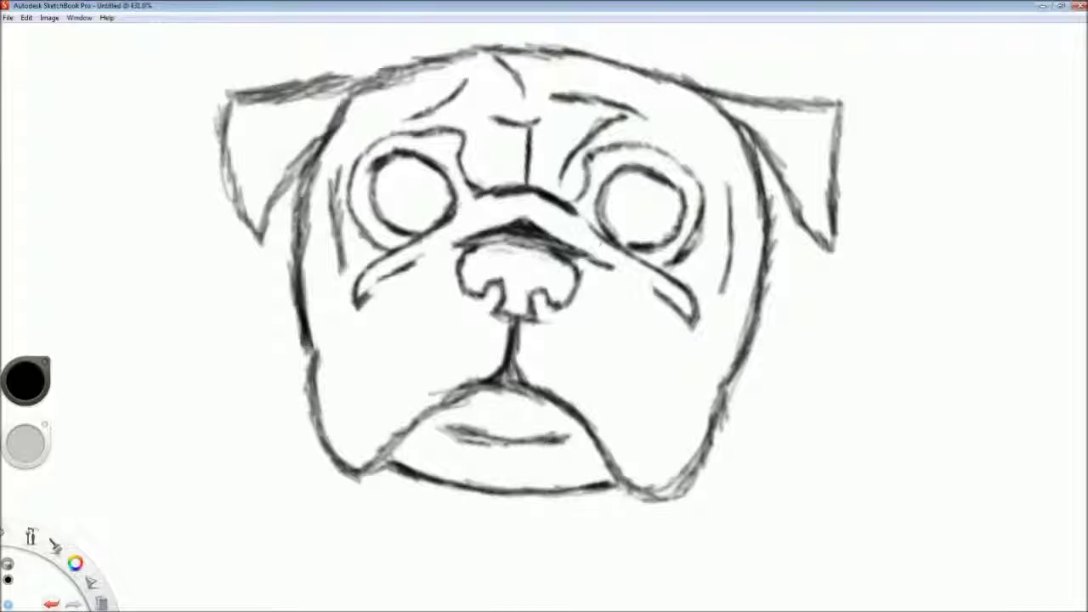
scroll(546, 364, down, 2)
scroll(545, 364, up, 5)
scroll(546, 364, down, 5)
scroll(536, 476, up, 3)
scroll(534, 579, down, 1)
scroll(534, 578, up, 3)
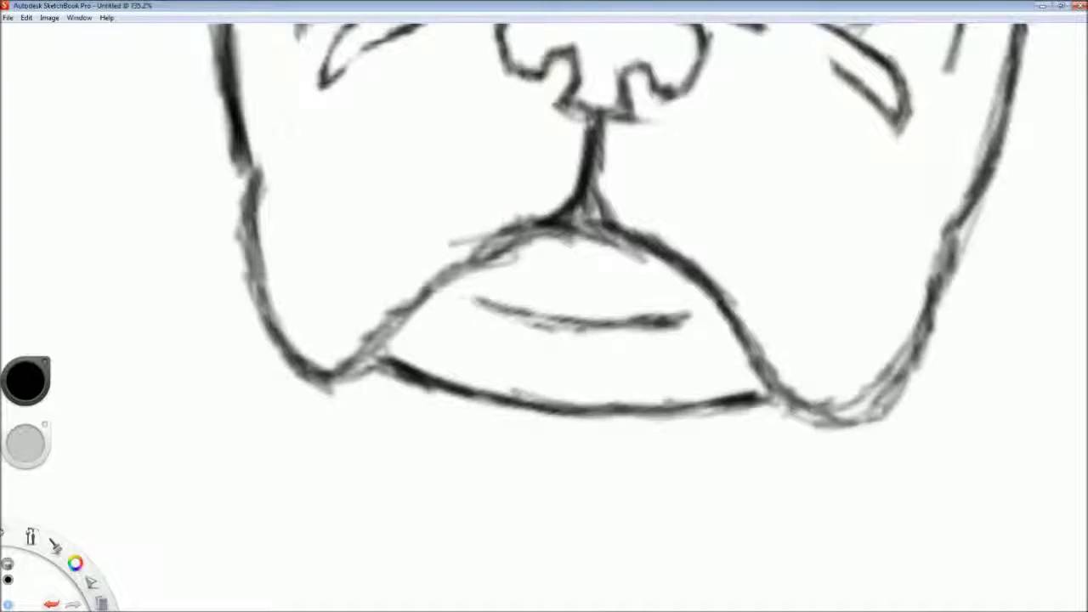
- Draw a solid black oval pupil in each eye
scroll(603, 505, down, 3)
scroll(603, 505, up, 4)
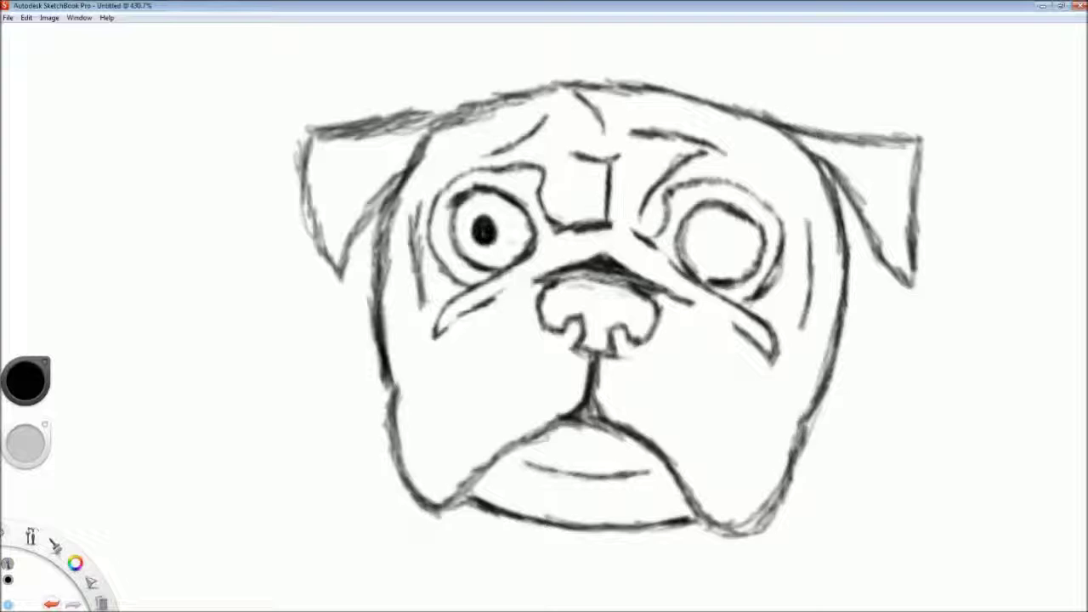
scroll(740, 246, up, 5)
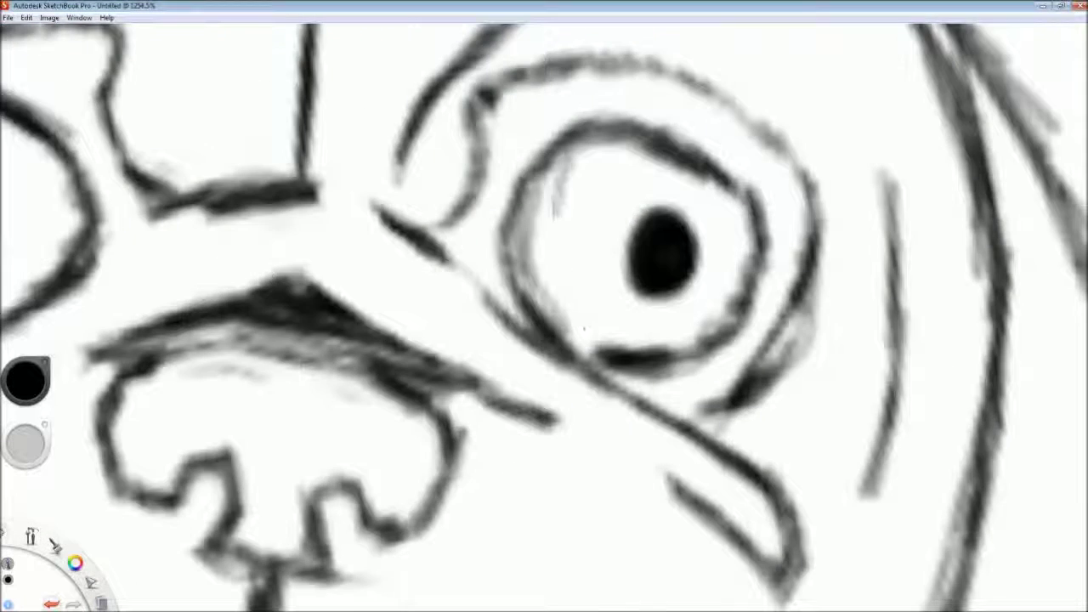
scroll(569, 314, down, 5)
scroll(681, 298, up, 2)
scroll(542, 286, down, 5)
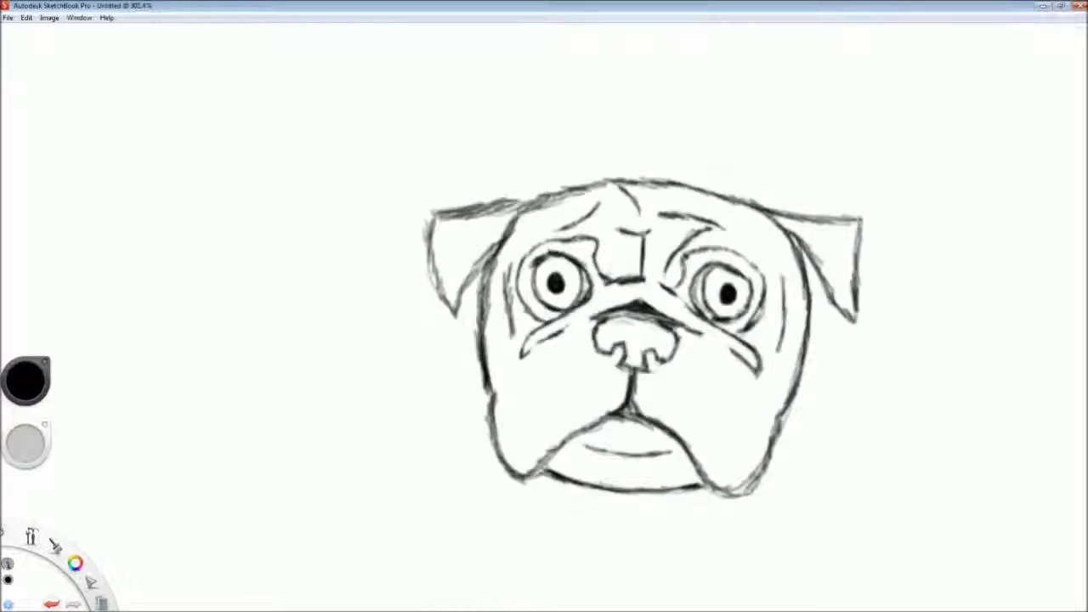
- Draw curved lines under both nostrils and extend the skin folds down toward the jowls
scroll(704, 521, up, 3)
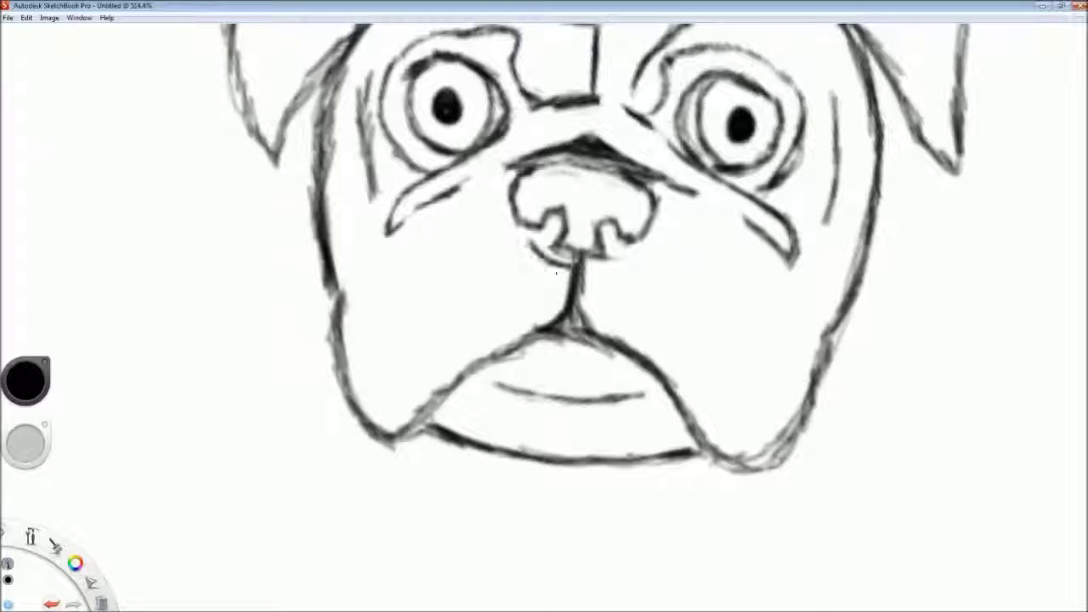
drag(611, 269, 627, 256)
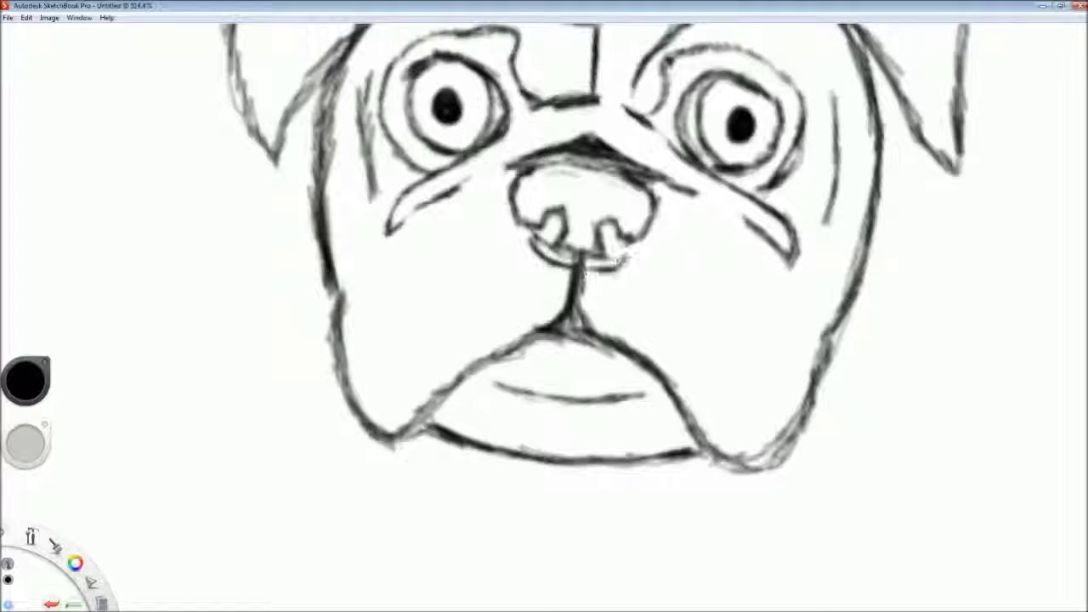
scroll(544, 306, down, 3)
scroll(545, 306, up, 4)
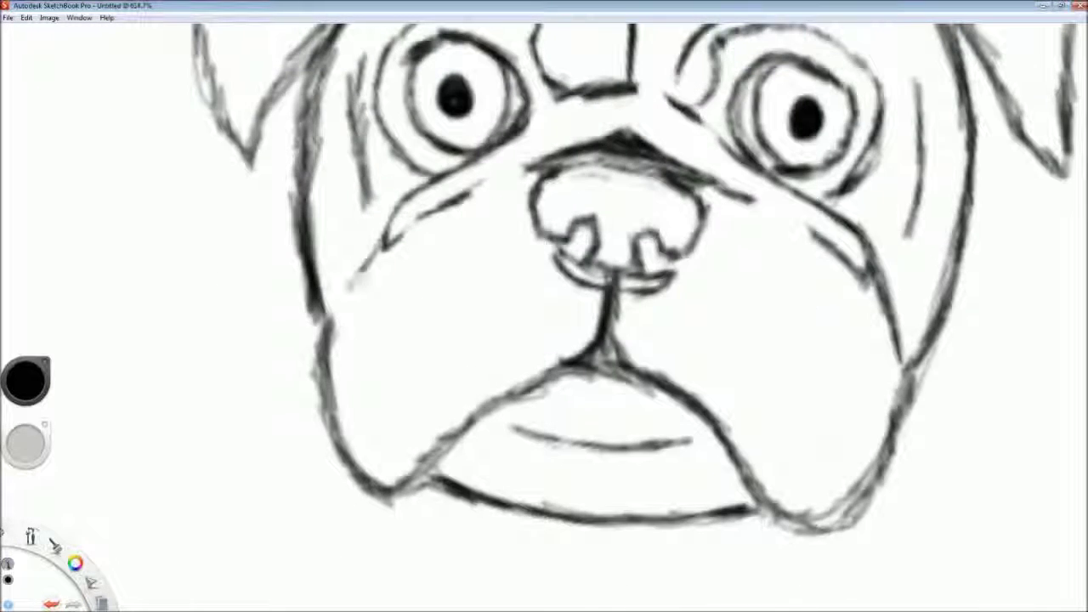
- Erase the brow above the right eye and redraw it as a pointed outline sloping down toward the outer corner
scroll(659, 383, down, 3)
scroll(659, 383, up, 2)
scroll(660, 379, down, 2)
scroll(656, 368, up, 4)
click(11, 227)
mouse_move(636, 291)
mouse_down()
mouse_move(667, 136)
mouse_move(787, 228)
mouse_up()
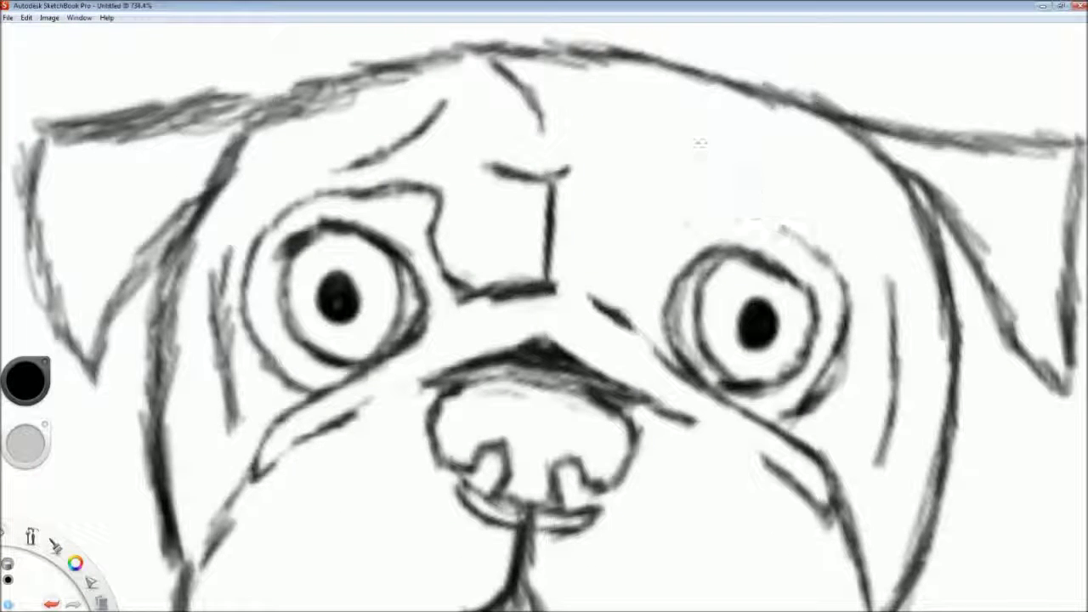
mouse_move(809, 265)
mouse_down()
mouse_move(738, 217)
mouse_move(633, 212)
mouse_up()
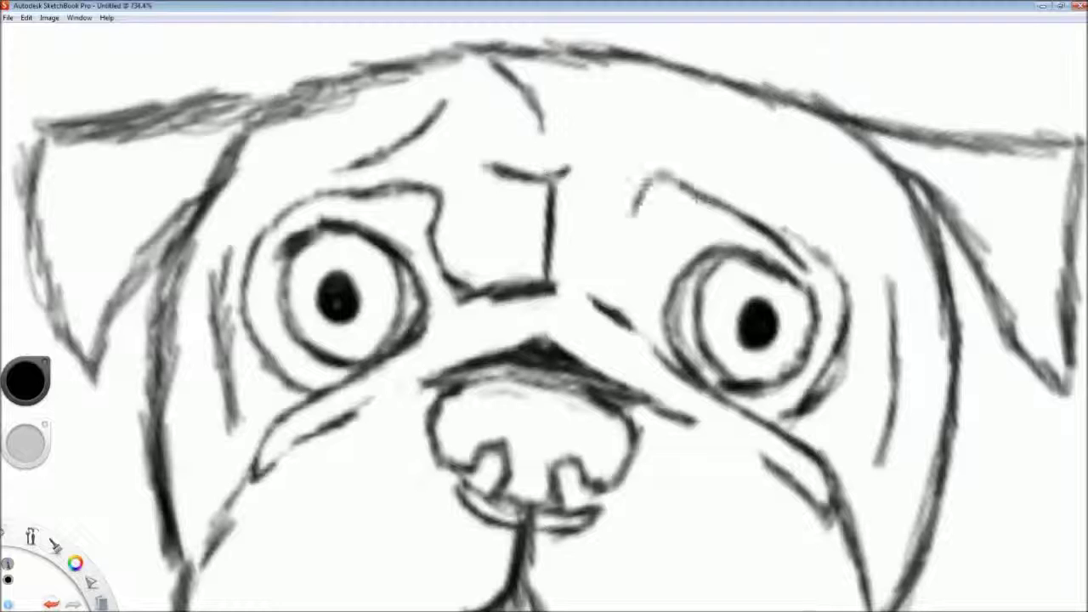
scroll(629, 255, down, 3)
scroll(616, 316, up, 4)
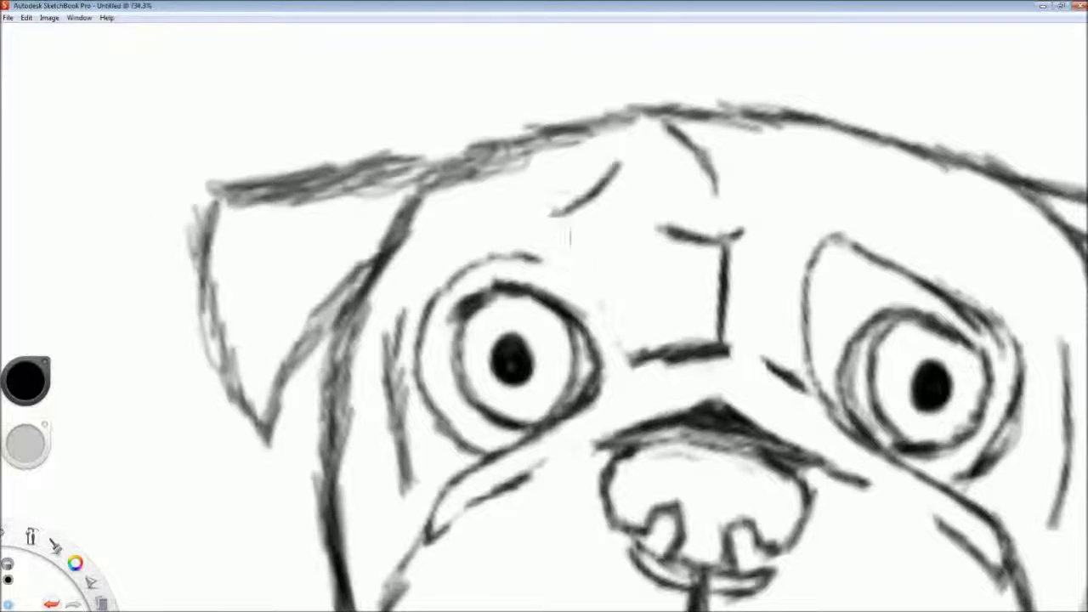
- Erase the left brow and the crease above it, and redraw the brow as a peaked outline matching the right one
drag(509, 255, 442, 284)
drag(545, 315, 570, 302)
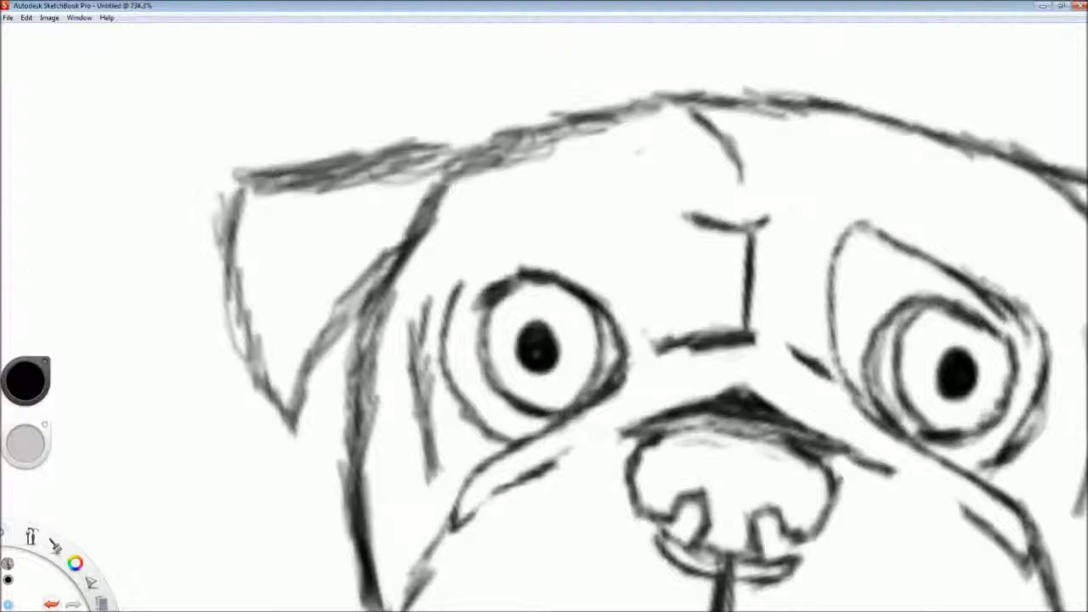
mouse_move(644, 363)
mouse_down()
mouse_move(673, 304)
mouse_move(599, 205)
mouse_up()
drag(536, 237, 468, 327)
scroll(513, 277, down, 3)
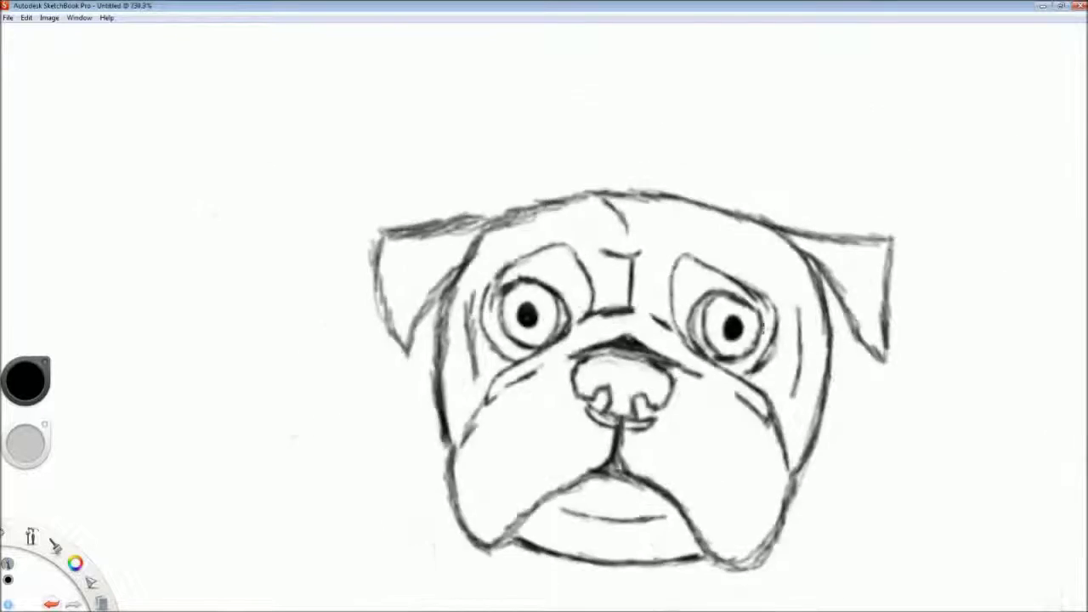
scroll(611, 301, up, 4)
drag(560, 189, 575, 341)
scroll(519, 161, down, 6)
scroll(520, 159, up, 5)
drag(547, 189, 434, 209)
- Erase the wrinkle strokes beside the left eye and redraw them as a short curved crease
drag(347, 357, 351, 449)
drag(320, 289, 322, 322)
drag(353, 440, 337, 414)
click(18, 291)
drag(527, 179, 561, 256)
key(ctrl+z)
mouse_move(415, 410)
mouse_down()
mouse_move(377, 315)
mouse_move(506, 184)
mouse_up()
scroll(505, 183, down, 5)
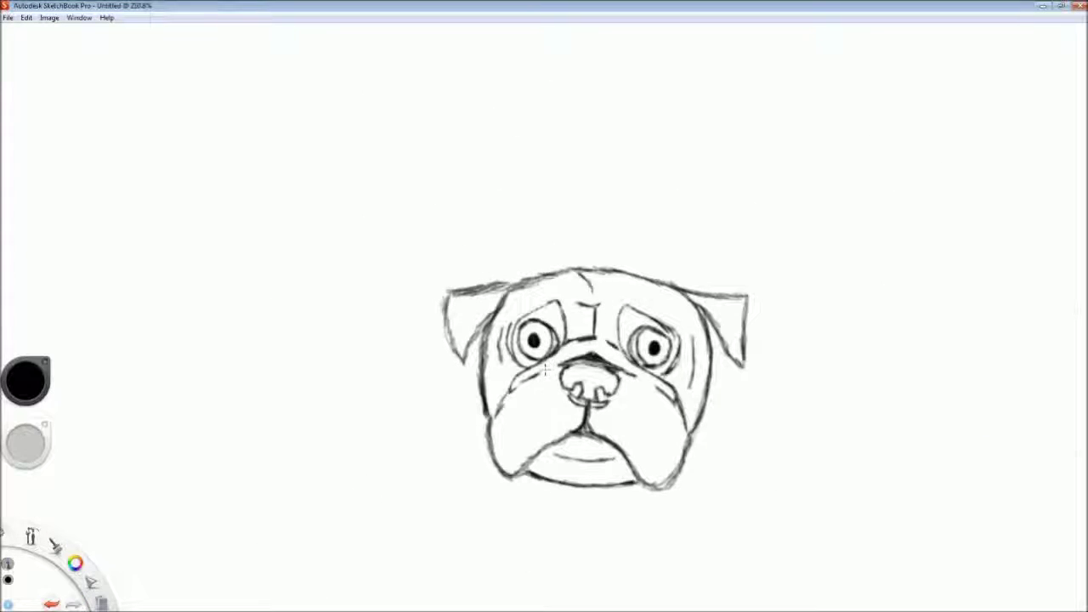
- Clean up the area under the nose by erasing the vertical line's end between the two curved lines
scroll(617, 369, up, 5)
scroll(618, 369, down, 3)
scroll(617, 369, up, 3)
scroll(617, 369, down, 3)
scroll(480, 389, up, 2)
scroll(415, 329, down, 4)
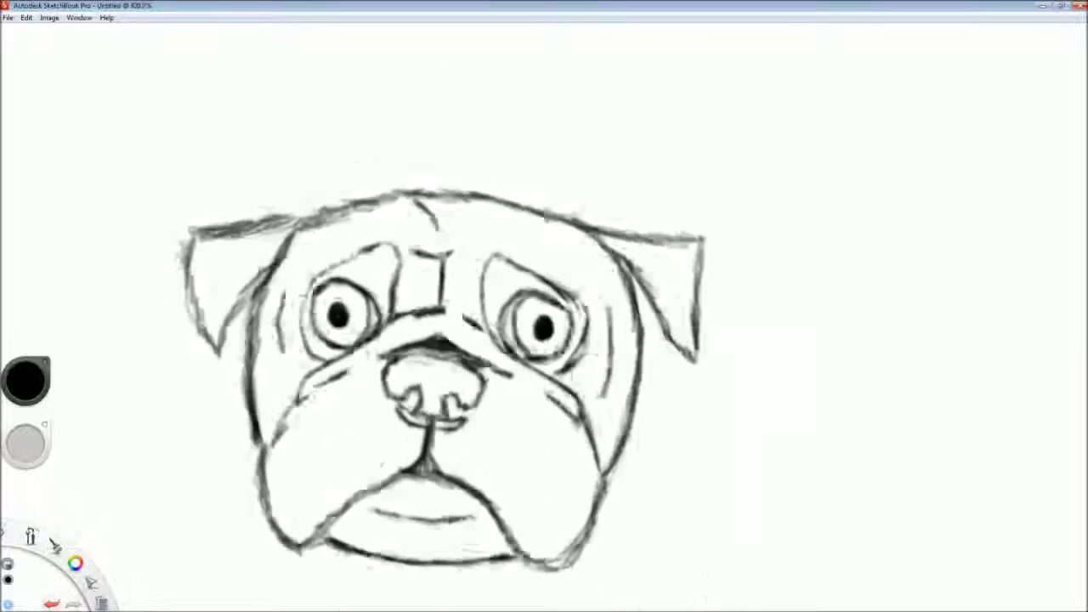
scroll(604, 358, up, 2)
scroll(546, 374, up, 5)
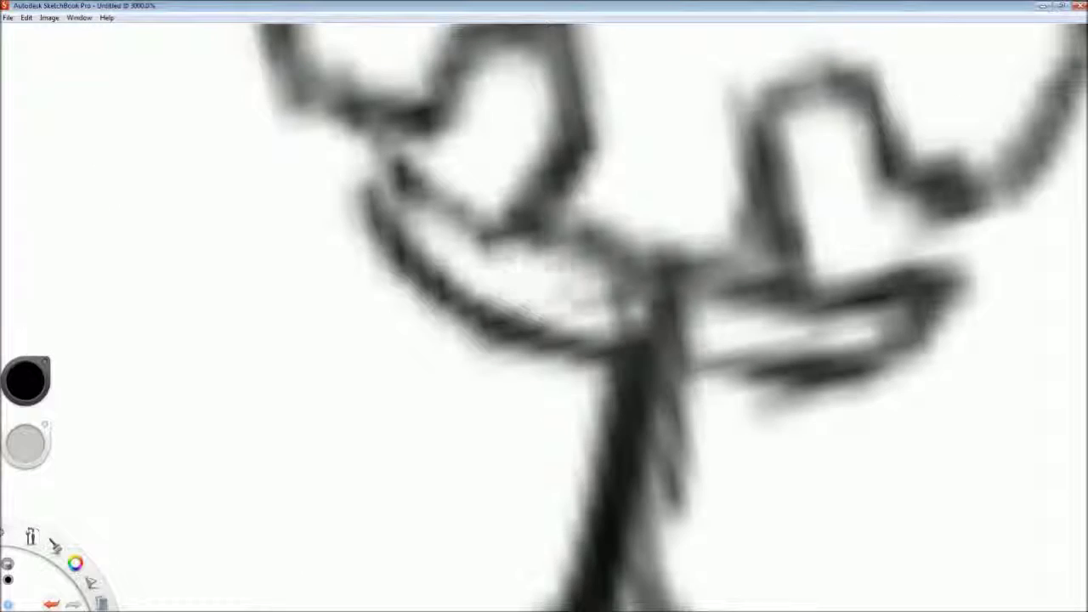
scroll(795, 423, down, 4)
scroll(600, 360, up, 3)
scroll(622, 311, down, 5)
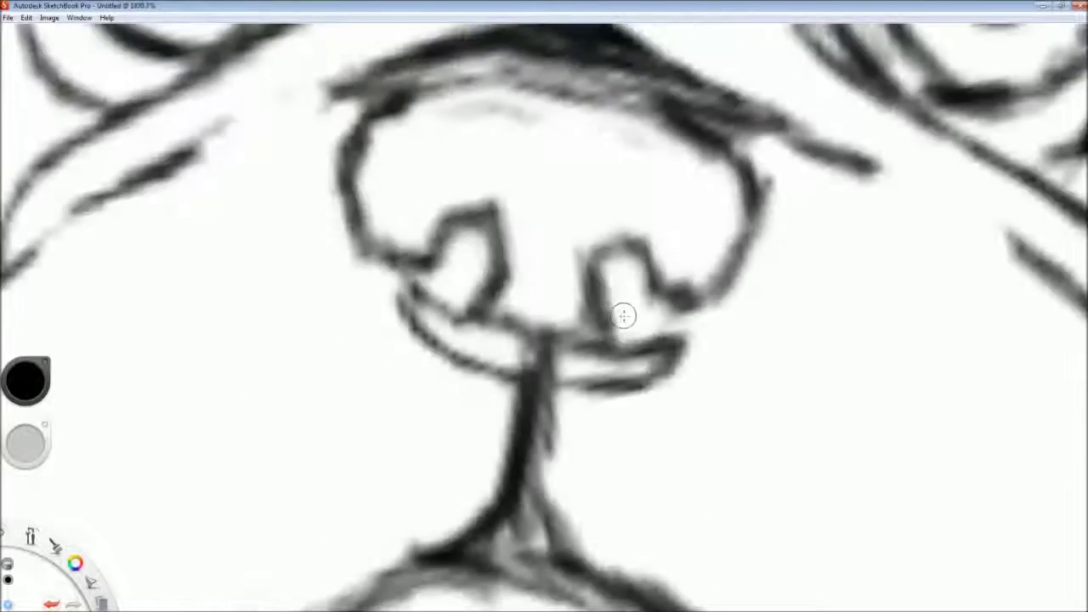
scroll(700, 434, up, 3)
scroll(627, 417, down, 5)
scroll(443, 412, up, 2)
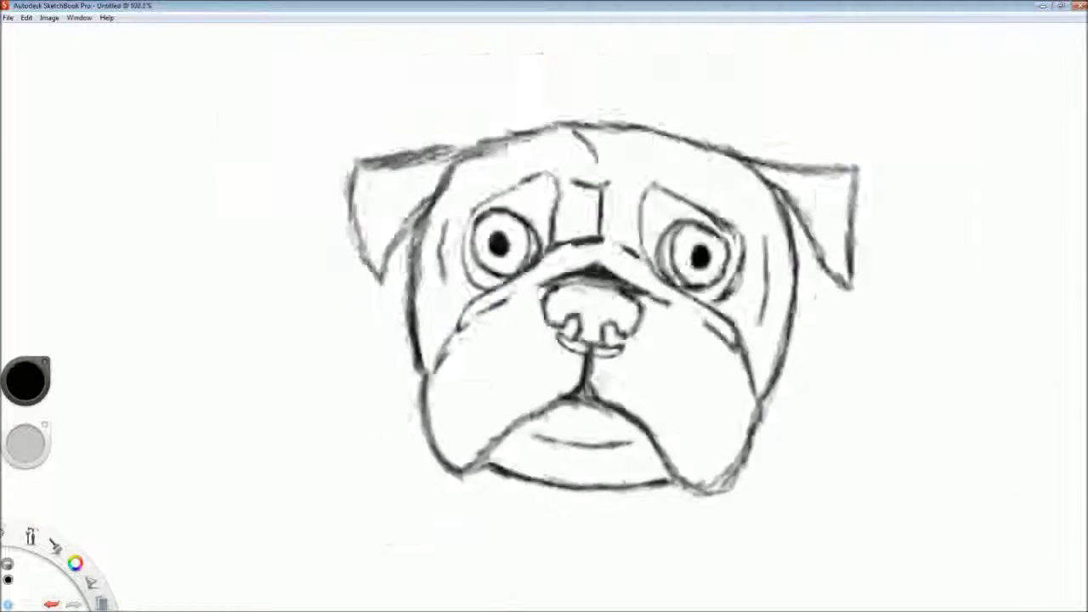
scroll(566, 437, down, 2)
scroll(566, 434, up, 4)
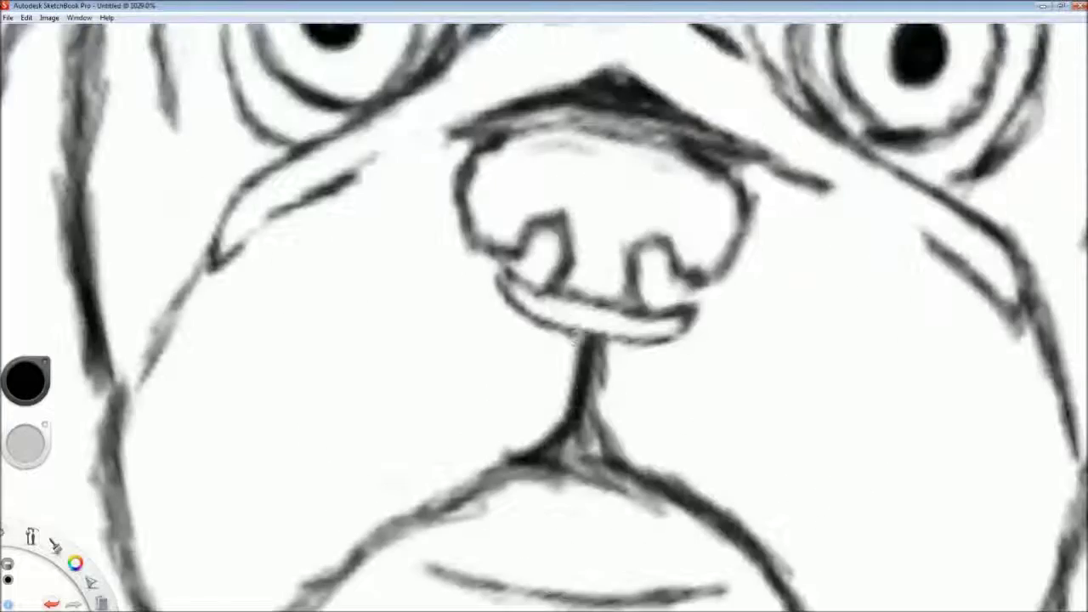
scroll(590, 250, down, 2)
- Extend the line from the mouth up between the nostrils as a narrow peak
scroll(561, 383, up, 4)
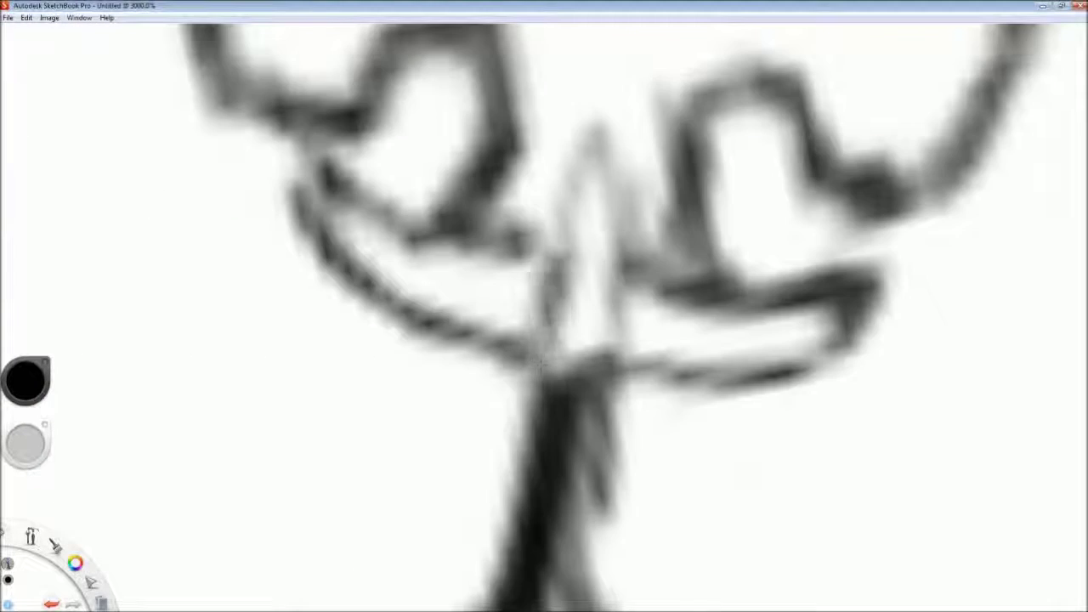
scroll(595, 280, down, 4)
scroll(652, 438, up, 1)
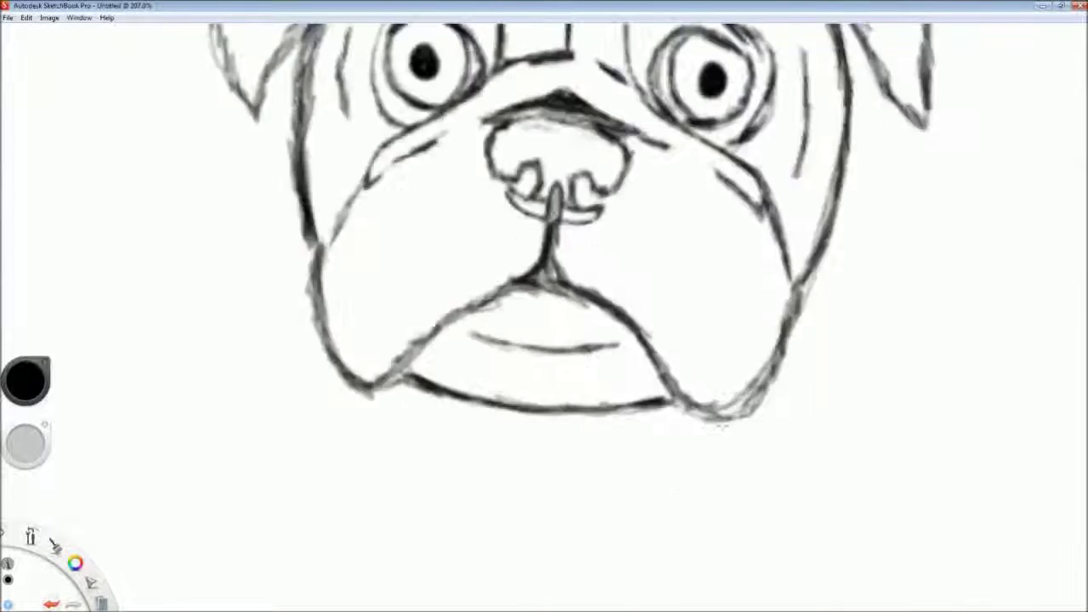
- Reinforce the skin folds on both sides of the muzzle down toward the outer edges of the jowls
scroll(583, 340, down, 1)
drag(752, 355, 768, 388)
drag(425, 300, 384, 342)
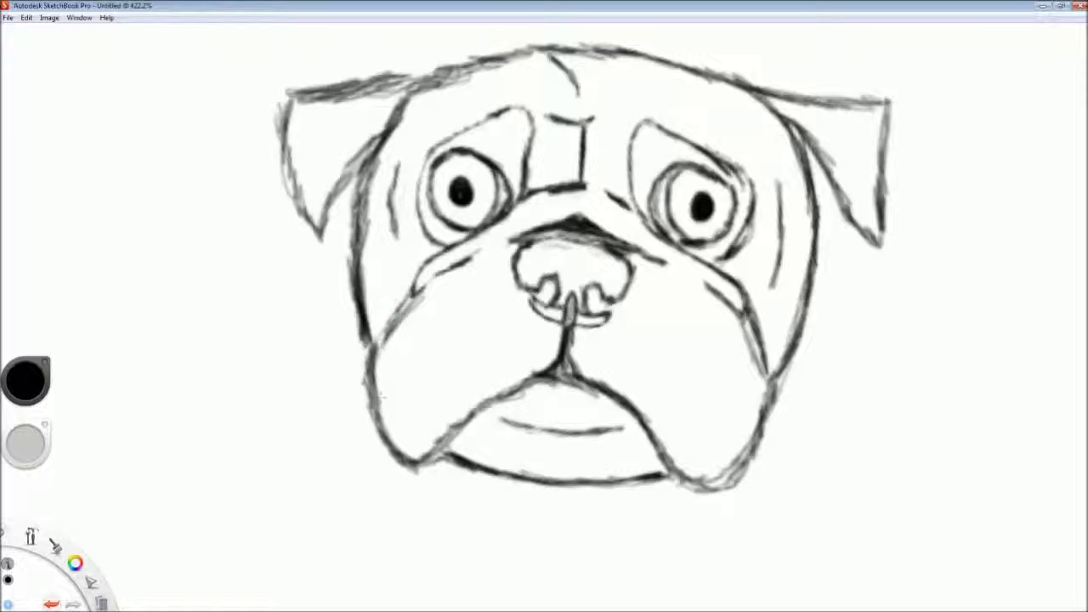
- Redraw the right ear's inner edge as a shorter line running from the side of the head to the ear tip
scroll(626, 210, up, 3)
scroll(511, 314, down, 4)
scroll(782, 196, up, 3)
scroll(748, 391, down, 3)
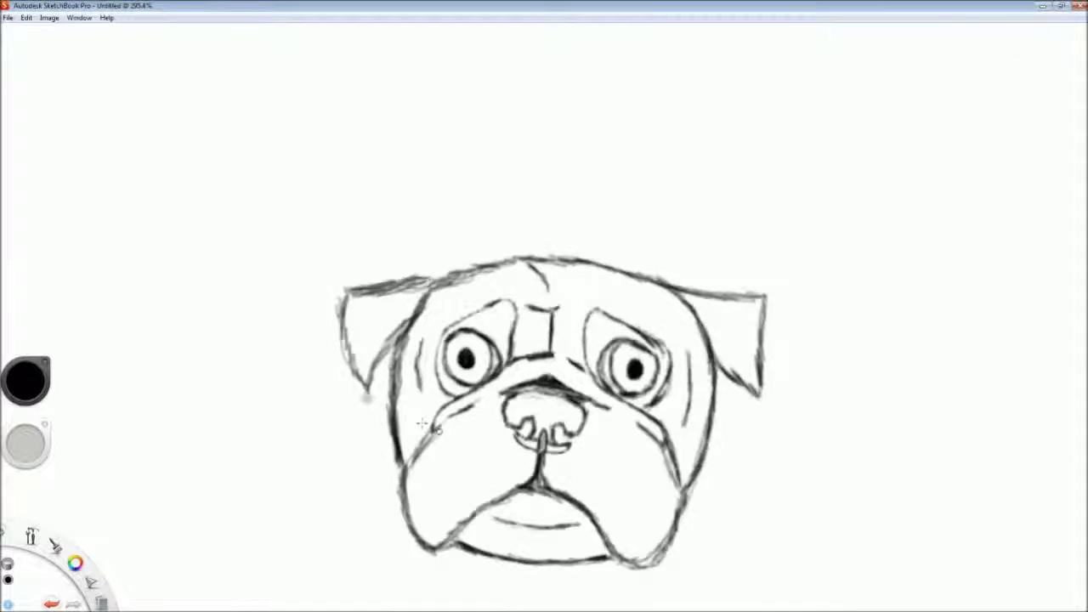
- Redraw the left ear's inner edge from the head down to a slightly rounded tip
scroll(533, 382, up, 3)
mouse_move(628, 180)
mouse_down()
mouse_move(564, 259)
mouse_move(534, 347)
mouse_up()
drag(526, 332, 490, 235)
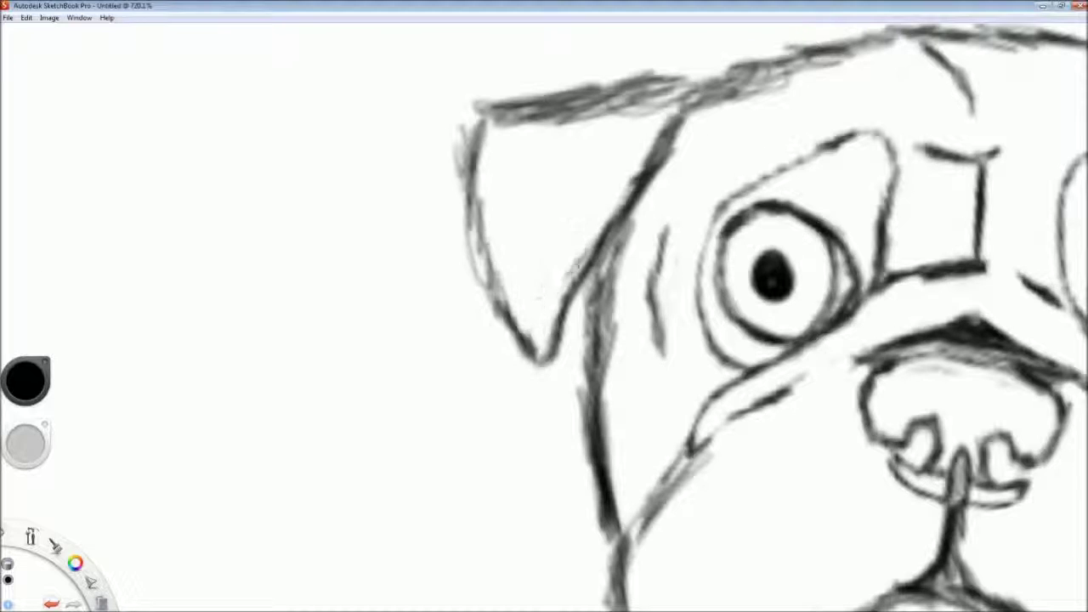
scroll(665, 268, down, 4)
scroll(818, 274, up, 2)
scroll(668, 221, up, 2)
scroll(573, 251, down, 3)
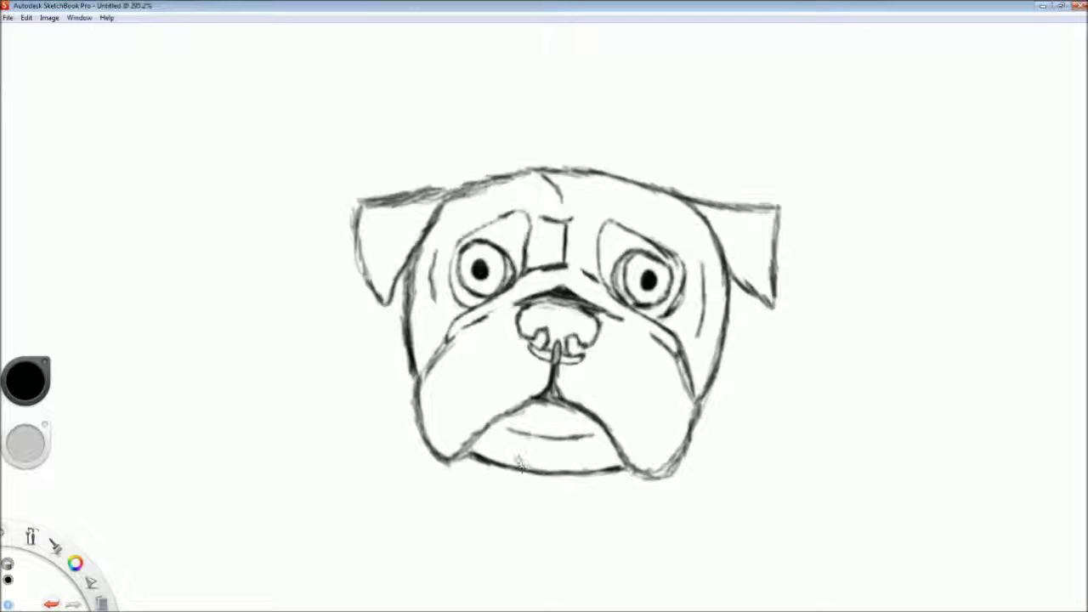
- Lower the opacity of the pug sketch to leave a faint guide for inking
drag(992, 90, 1039, 169)
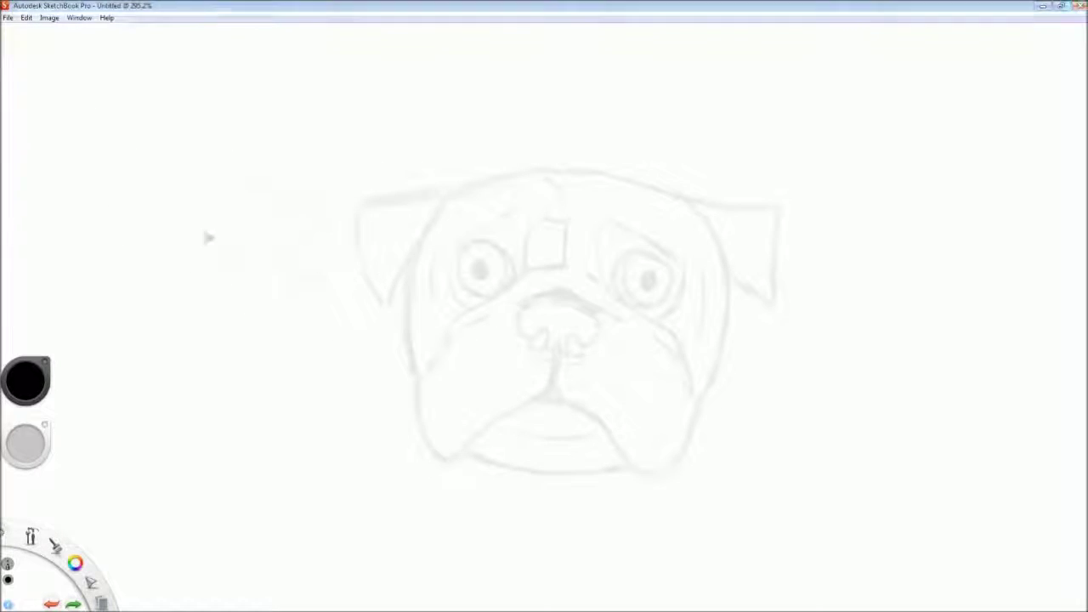
drag(249, 180, 279, 338)
key(ctrl+z)
key(ctrl+z)
mouse_move(210, 164)
mouse_down()
mouse_move(262, 351)
mouse_move(269, 339)
mouse_up()
key(ctrl+z)
drag(252, 157, 286, 357)
key(ctrl+z)
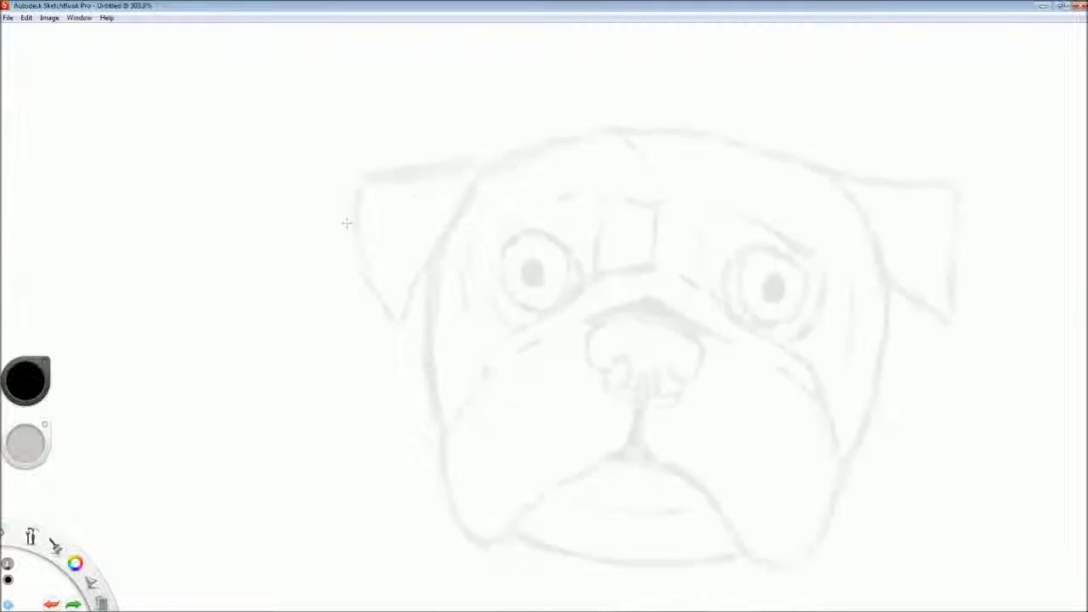
scroll(375, 251, up, 5)
drag(267, 140, 281, 295)
key(ctrl+z)
mouse_move(364, 165)
mouse_down()
mouse_move(408, 343)
mouse_move(490, 196)
mouse_up()
key(ctrl+z)
- Ink the left ear's outline over the faded sketch with smooth dark lines and a rounded outer corner
drag(408, 342, 495, 189)
scroll(423, 313, down, 1)
mouse_move(457, 250)
mouse_down()
mouse_move(442, 372)
mouse_move(457, 444)
mouse_up()
key(ctrl+z)
scroll(355, 290, up, 2)
mouse_move(350, 294)
mouse_down()
mouse_move(376, 256)
mouse_move(514, 276)
mouse_up()
scroll(455, 417, down, 1)
scroll(583, 310, up, 3)
- Ink the left side of the head and the left jowl's outer contour
drag(581, 291, 659, 512)
scroll(433, 331, up, 3)
drag(437, 408, 516, 378)
scroll(527, 336, down, 3)
- Ink the chin's lower edge, the right jowl and the right side of the head as one continuous contour
mouse_move(506, 253)
mouse_down()
mouse_move(546, 274)
mouse_move(659, 289)
mouse_move(772, 281)
mouse_up()
key(ctrl+z)
scroll(659, 224, up, 1)
drag(540, 345, 653, 330)
key(ctrl+z)
scroll(653, 329, down, 1)
drag(654, 270, 617, 384)
key(ctrl+z)
drag(537, 385, 658, 264)
key(ctrl+z)
scroll(727, 264, down, 3)
mouse_move(614, 399)
mouse_down()
mouse_move(633, 376)
mouse_move(687, 49)
mouse_up()
scroll(683, 384, down, 3)
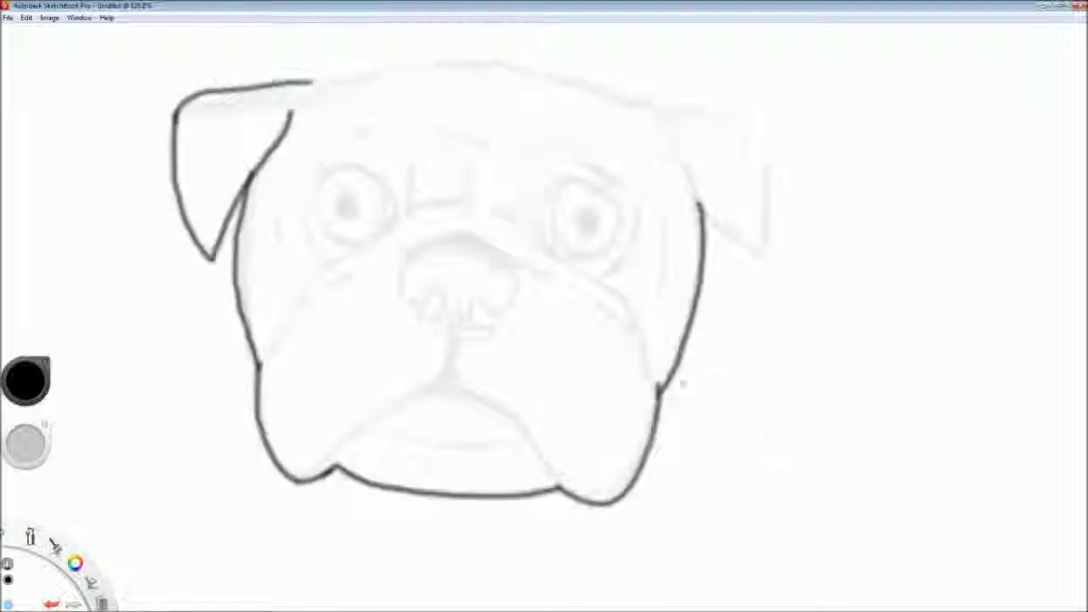
- Ink the right ear from the side of the head around its tip and rounded corner to the top of the head
scroll(683, 384, up, 4)
drag(692, 340, 809, 432)
key(ctrl+z)
mouse_move(692, 340)
mouse_down()
mouse_move(822, 247)
mouse_move(493, 141)
mouse_up()
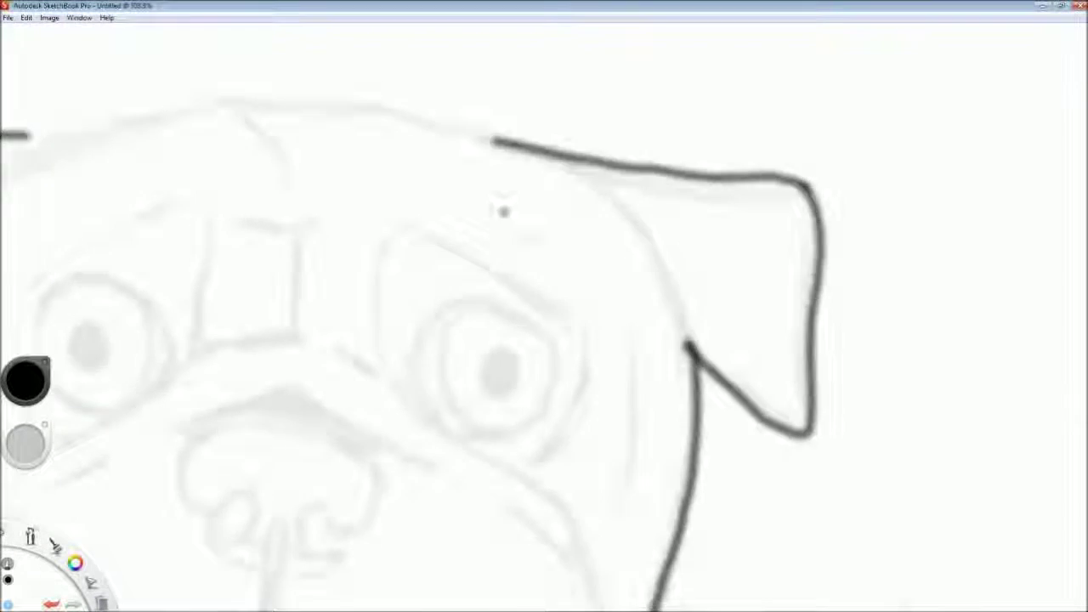
- Ink the curved top of the head to join the two ears
scroll(503, 212, down, 2)
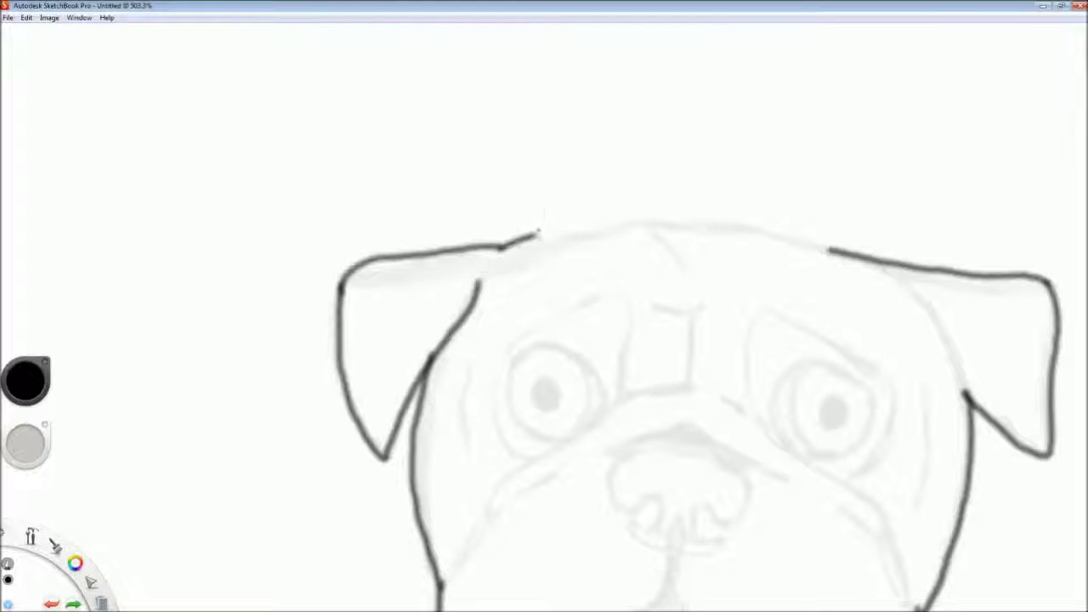
scroll(709, 549, down, 3)
scroll(479, 307, up, 3)
scroll(479, 306, down, 3)
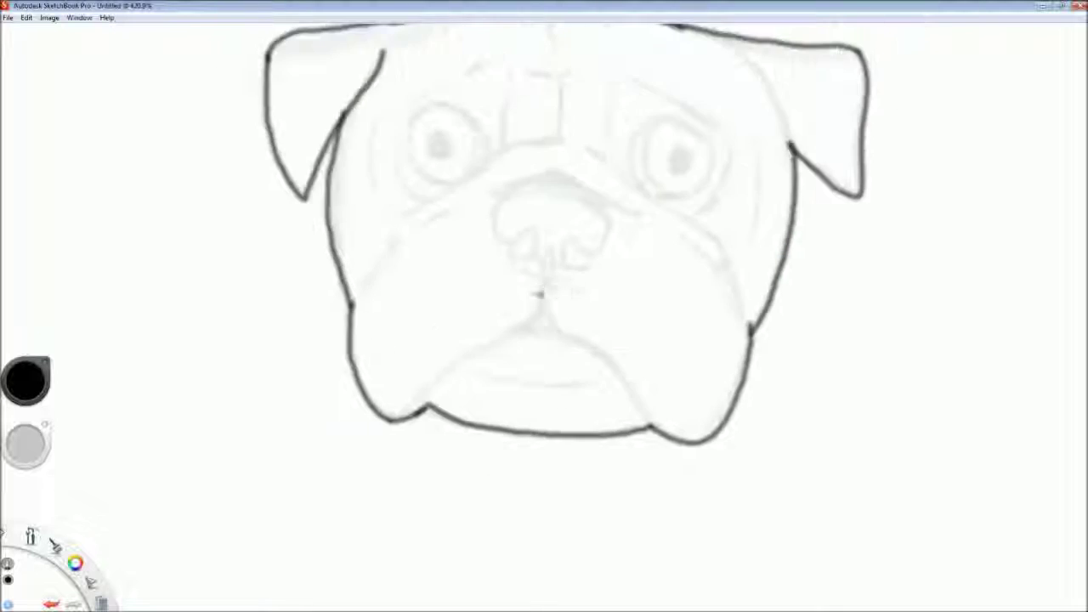
- Ink the nose outline with its curled nostrils over the faded sketch
scroll(510, 340, up, 4)
drag(505, 344, 697, 368)
mouse_move(619, 252)
mouse_down()
mouse_move(675, 294)
mouse_move(787, 436)
mouse_up()
drag(422, 380, 587, 248)
key(ctrl+z)
scroll(476, 374, down, 2)
mouse_move(417, 422)
mouse_down()
mouse_move(487, 350)
mouse_move(585, 287)
mouse_up()
scroll(585, 288, up, 3)
mouse_move(534, 317)
mouse_down()
mouse_move(497, 368)
mouse_move(480, 372)
mouse_up()
scroll(572, 236, up, 3)
- Ink the lines from the nose to the mouth, the curved upper lip over both jowls and the lower-lip line
mouse_move(566, 275)
mouse_down()
mouse_move(575, 391)
mouse_move(456, 425)
mouse_up()
drag(455, 425, 477, 350)
drag(478, 351, 588, 361)
mouse_move(521, 381)
mouse_down()
mouse_move(603, 267)
mouse_move(665, 121)
mouse_up()
mouse_move(462, 398)
mouse_down()
mouse_move(389, 335)
mouse_move(297, 195)
mouse_move(367, 77)
mouse_up()
scroll(514, 361, down, 5)
scroll(512, 281, up, 3)
mouse_move(411, 241)
mouse_down()
mouse_move(464, 233)
mouse_move(661, 280)
mouse_up()
scroll(661, 279, down, 5)
drag(728, 443, 851, 461)
scroll(629, 315, up, 5)
- Ink the muzzle's upper arcs from the nose to the outer edge of each jowl
drag(514, 410, 567, 329)
key(ctrl+z)
scroll(436, 478, up, 1)
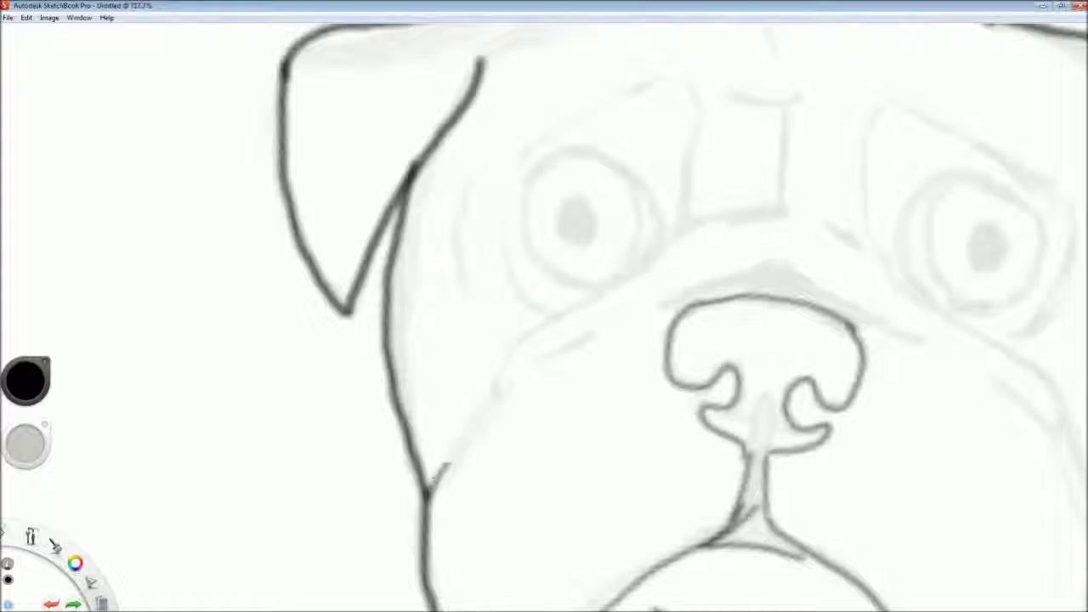
scroll(554, 365, down, 4)
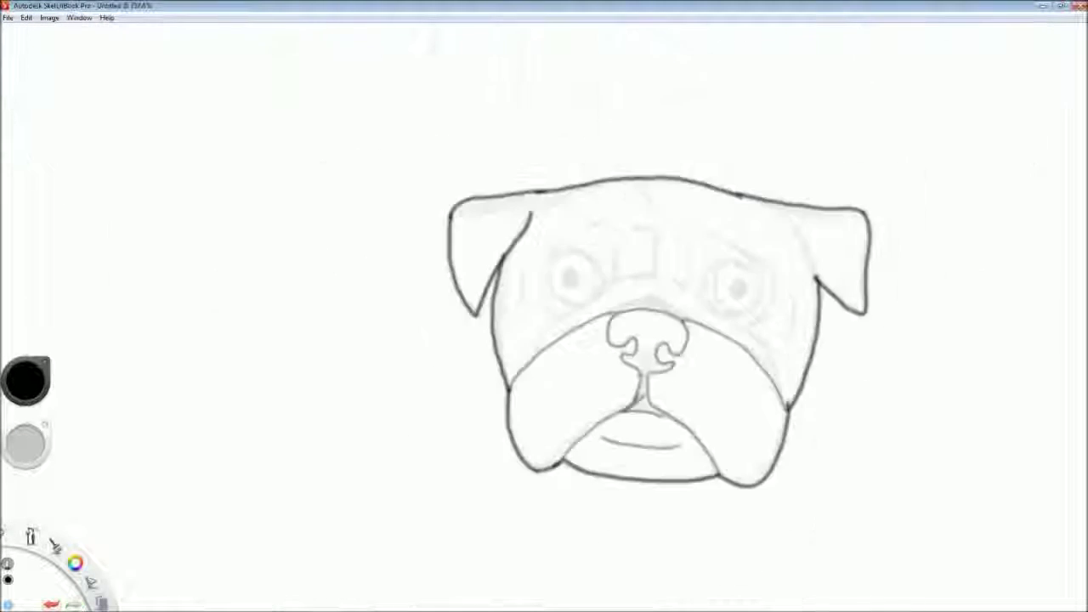
- Erase sections of the muzzle's upper arcs on both sides to leave broken fold lines
scroll(771, 405, up, 3)
scroll(749, 283, down, 4)
scroll(427, 340, up, 4)
scroll(446, 306, down, 4)
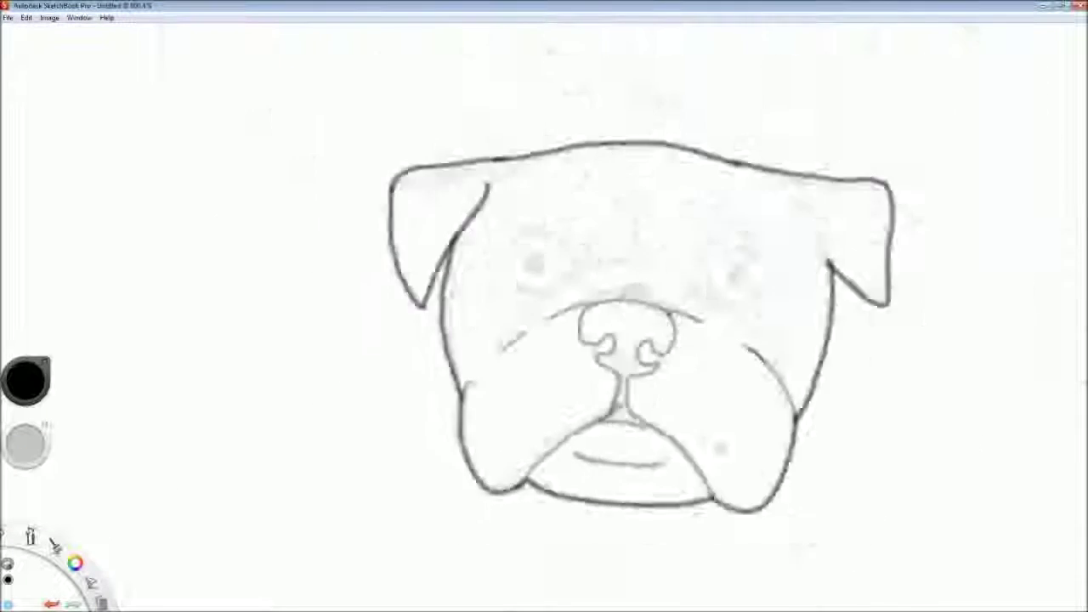
- Ink the long skin folds running from the nose bridge under both eyes down to the cheeks
scroll(447, 306, up, 5)
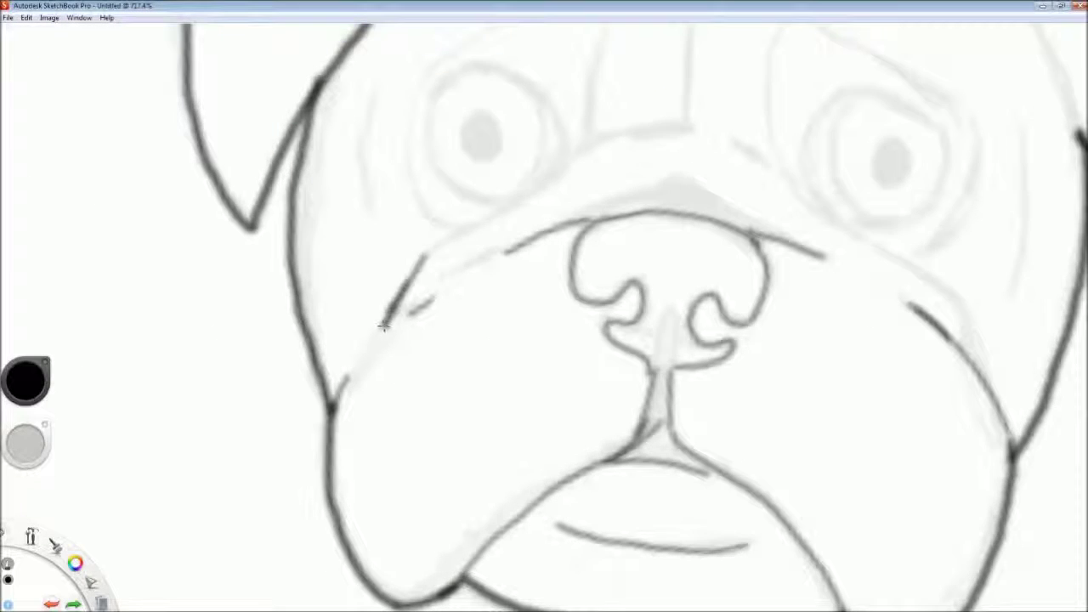
drag(484, 228, 612, 141)
scroll(766, 174, up, 3)
mouse_move(451, 87)
mouse_down()
mouse_move(727, 286)
mouse_move(796, 415)
mouse_up()
scroll(799, 382, down, 5)
scroll(723, 221, up, 3)
scroll(563, 357, up, 2)
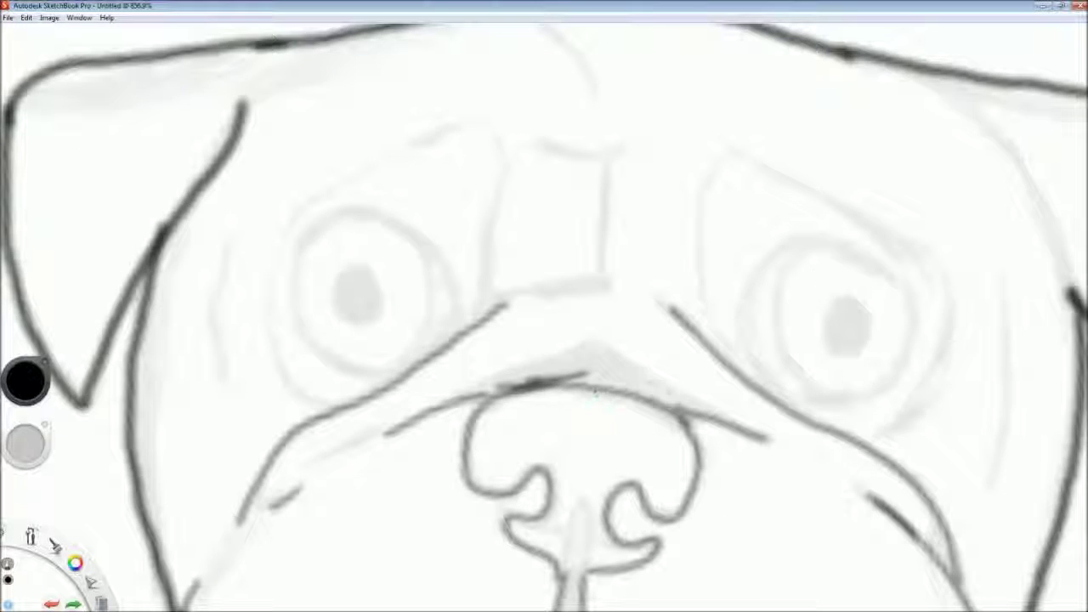
- Ink the right eye's circle, its inner rim and the surrounding socket outline with the peaked brow
scroll(593, 358, down, 5)
scroll(781, 390, up, 5)
drag(633, 361, 619, 184)
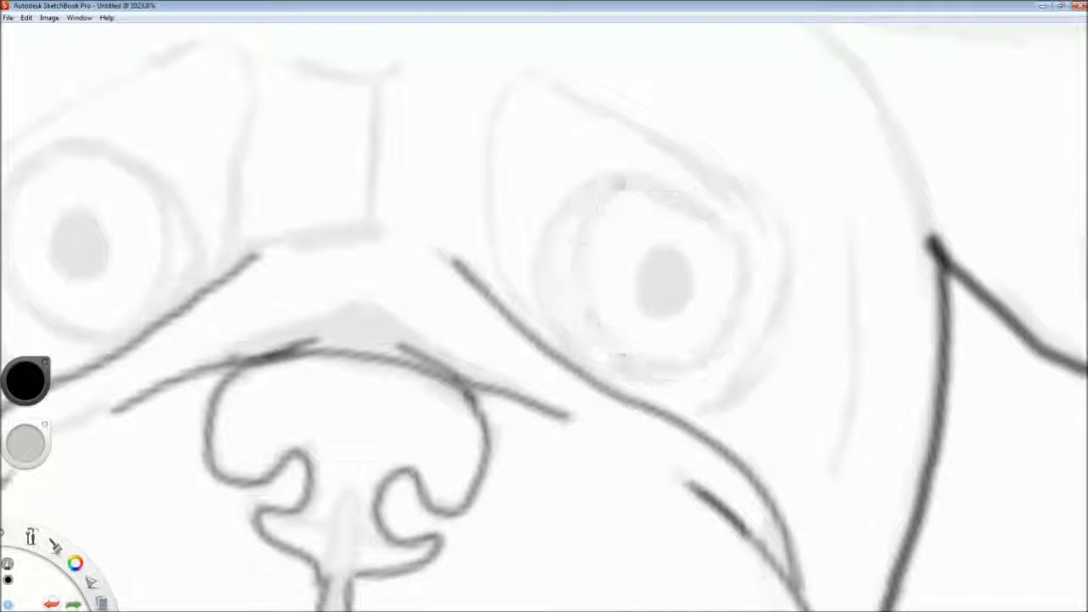
drag(688, 360, 671, 181)
scroll(656, 375, down, 5)
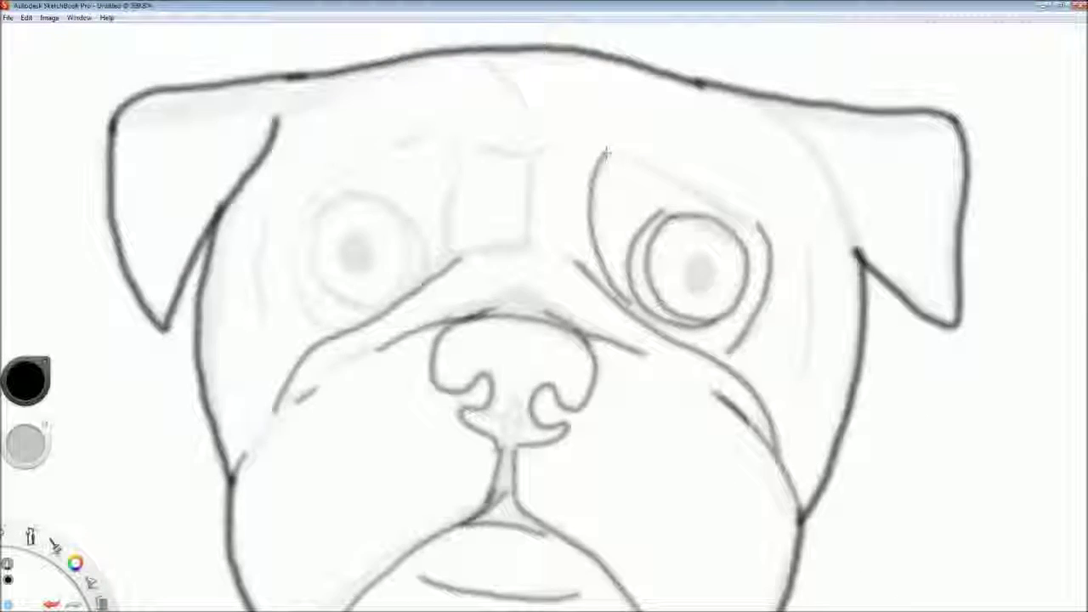
scroll(511, 323, up, 3)
- Ink the left eye's circle, its inner rim and the surrounding socket outline rising to a rounded brow
drag(513, 221, 568, 347)
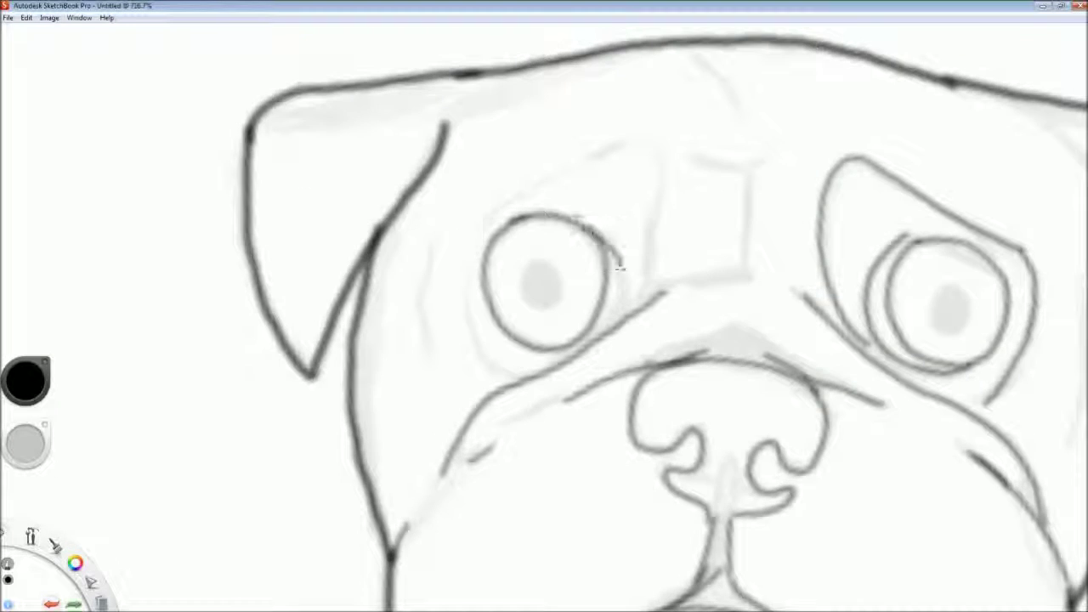
scroll(587, 413, down, 4)
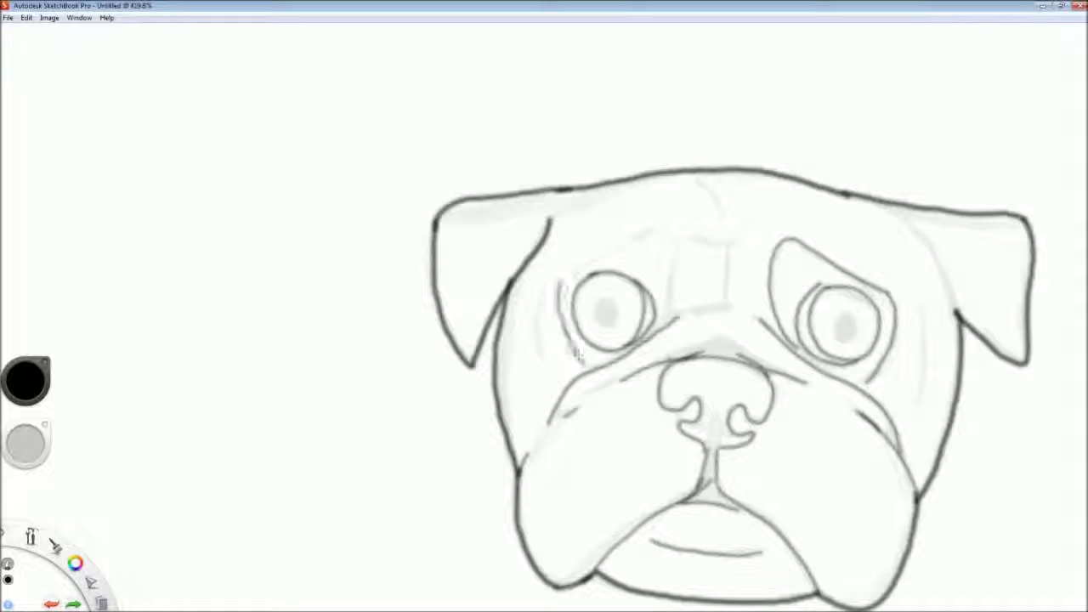
scroll(665, 302, up, 2)
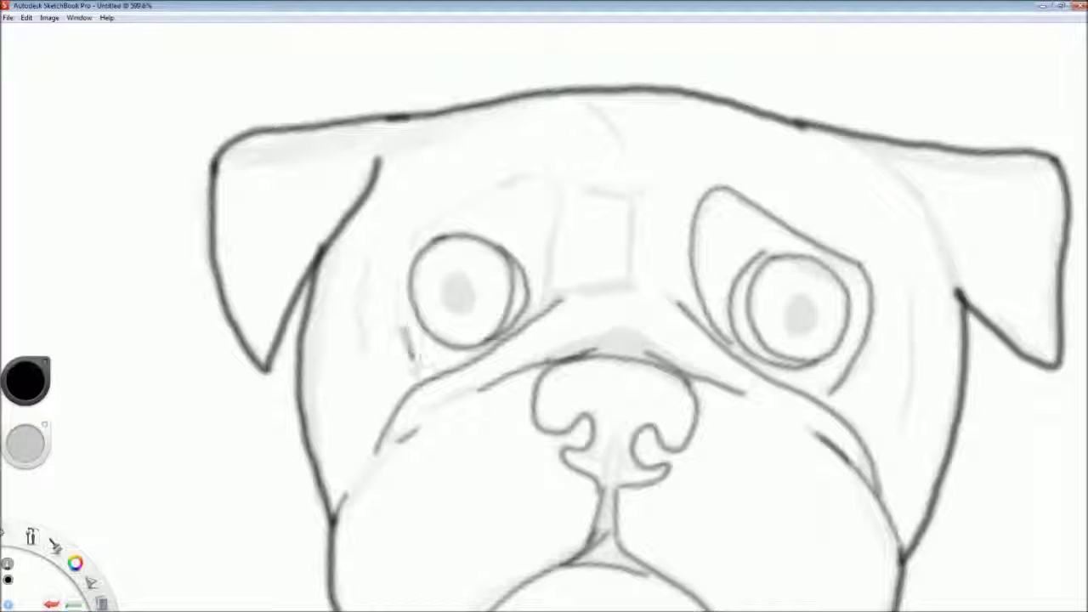
key(ctrl+z)
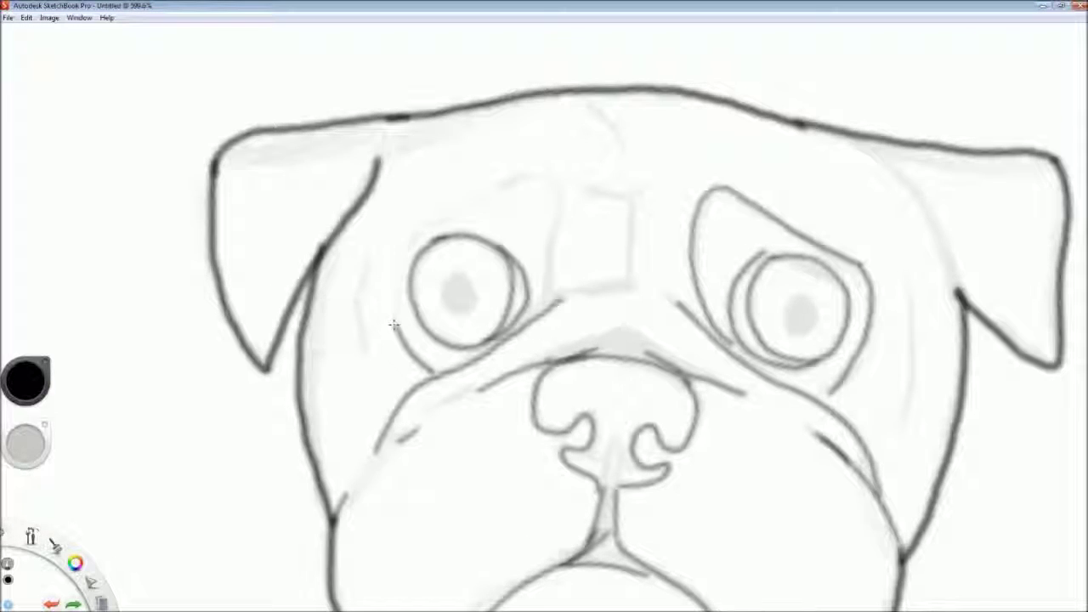
drag(552, 197, 537, 321)
scroll(612, 263, down, 4)
scroll(588, 258, up, 5)
scroll(544, 255, down, 3)
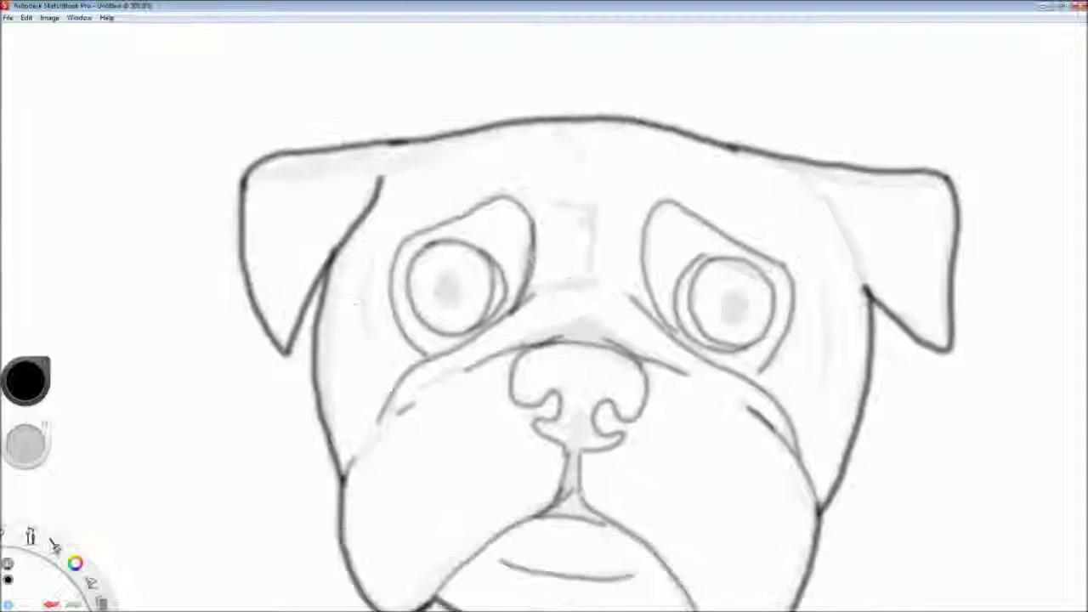
- Ink curved wrinkles on the cheeks outside both eyes and a T-shaped crease on the forehead between the brows
drag(370, 274, 374, 379)
scroll(715, 314, up, 2)
drag(720, 291, 674, 428)
scroll(674, 382, down, 4)
scroll(544, 281, up, 3)
mouse_move(478, 196)
mouse_down()
mouse_move(545, 198)
mouse_move(521, 273)
mouse_up()
scroll(514, 284, down, 4)
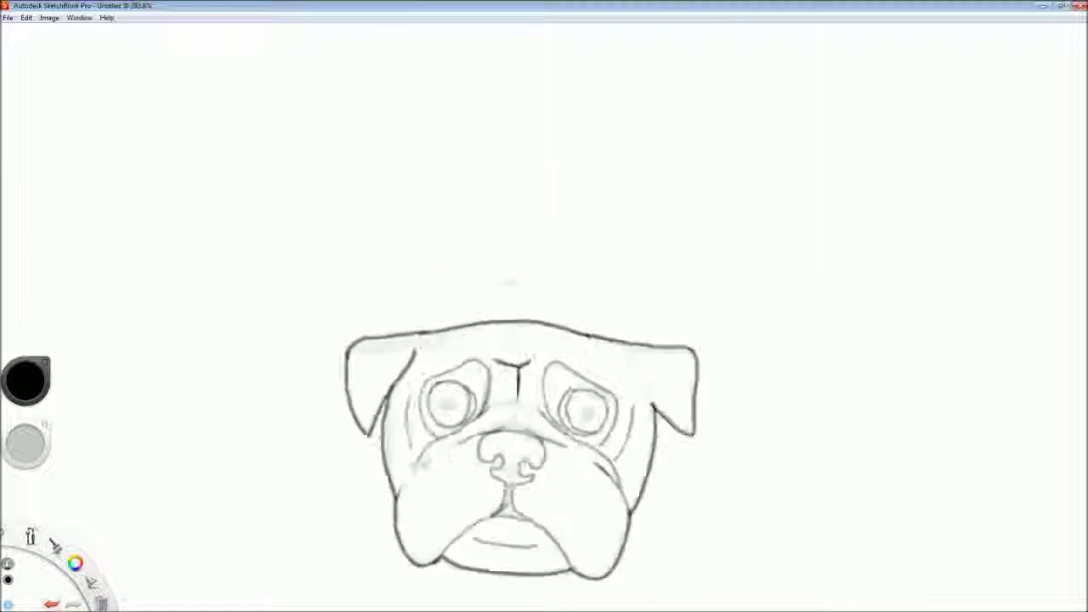
- Ink two short wrinkles on the forehead above the T-shaped crease and hide the faint pencil sketch
scroll(510, 284, up, 5)
key(ctrl+z)
scroll(535, 185, down, 5)
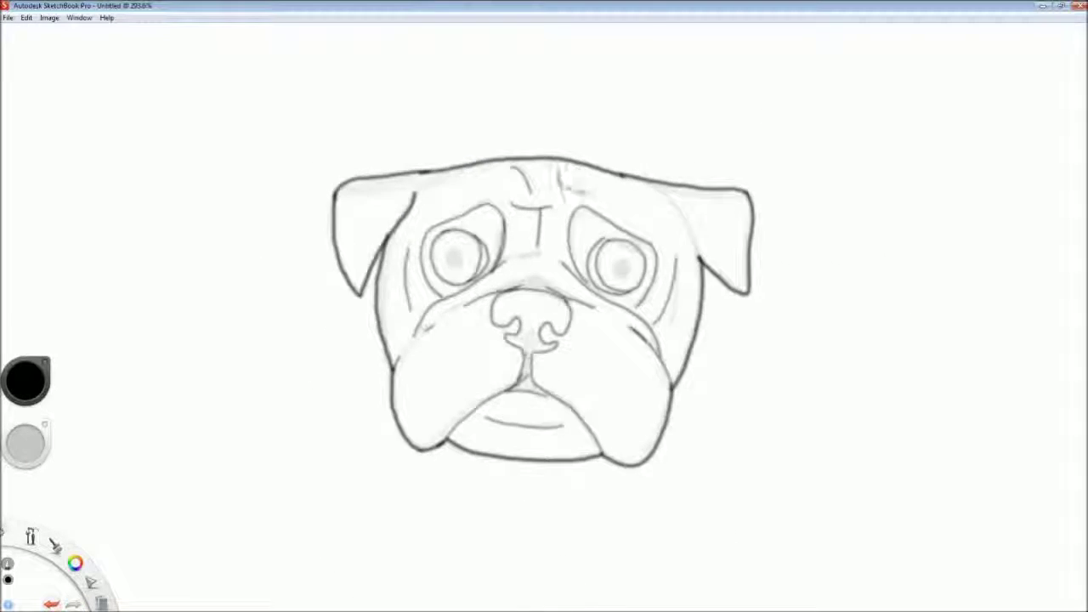
scroll(777, 306, up, 4)
scroll(688, 437, down, 4)
scroll(688, 437, up, 2)
scroll(653, 273, up, 3)
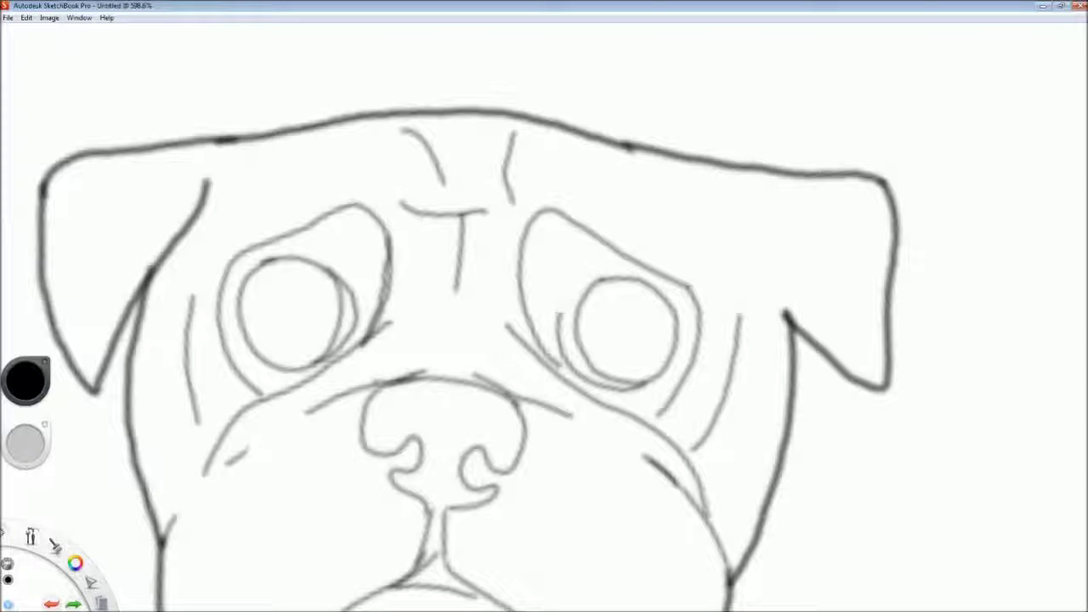
- Ink a short curved brow crease above each eye socket
scroll(689, 250, down, 3)
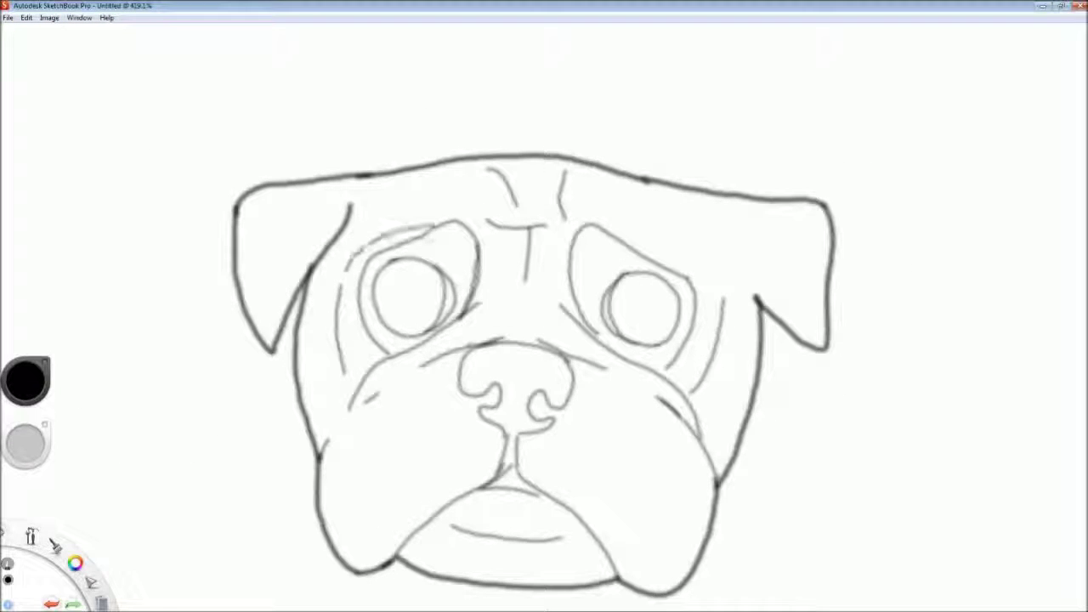
scroll(620, 437, down, 2)
scroll(620, 437, up, 3)
scroll(578, 275, down, 3)
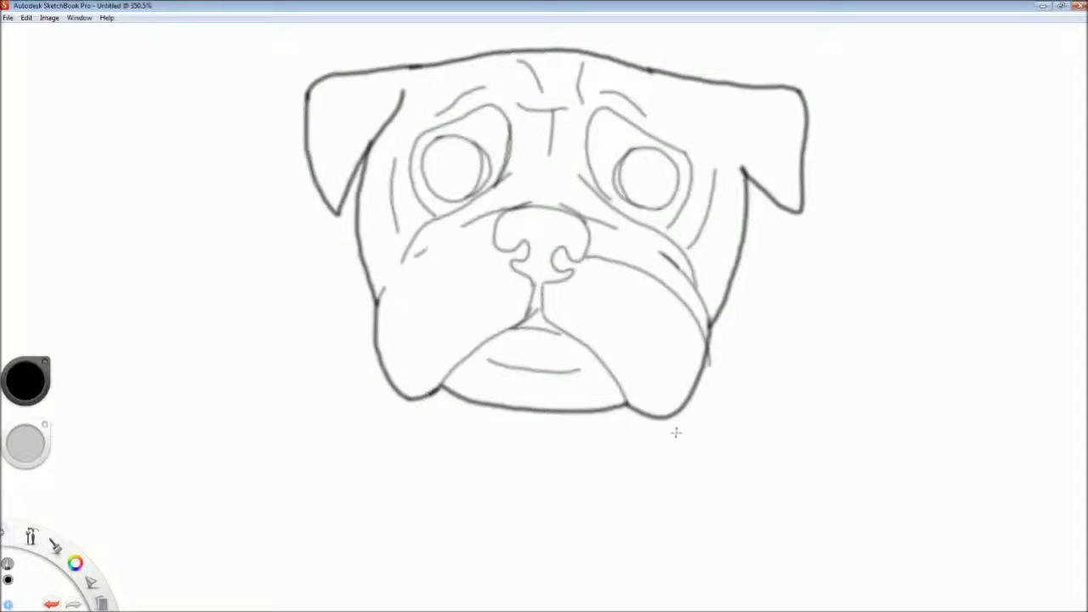
- Undo the stray line across the right jowl and paint a solid black oval pupil in each eye
scroll(676, 432, up, 3)
mouse_move(291, 311)
mouse_down()
mouse_move(622, 350)
mouse_move(652, 369)
mouse_move(514, 245)
mouse_move(530, 241)
mouse_up()
key(ctrl+z)
scroll(651, 364, up, 1)
scroll(594, 253, down, 6)
scroll(608, 314, up, 2)
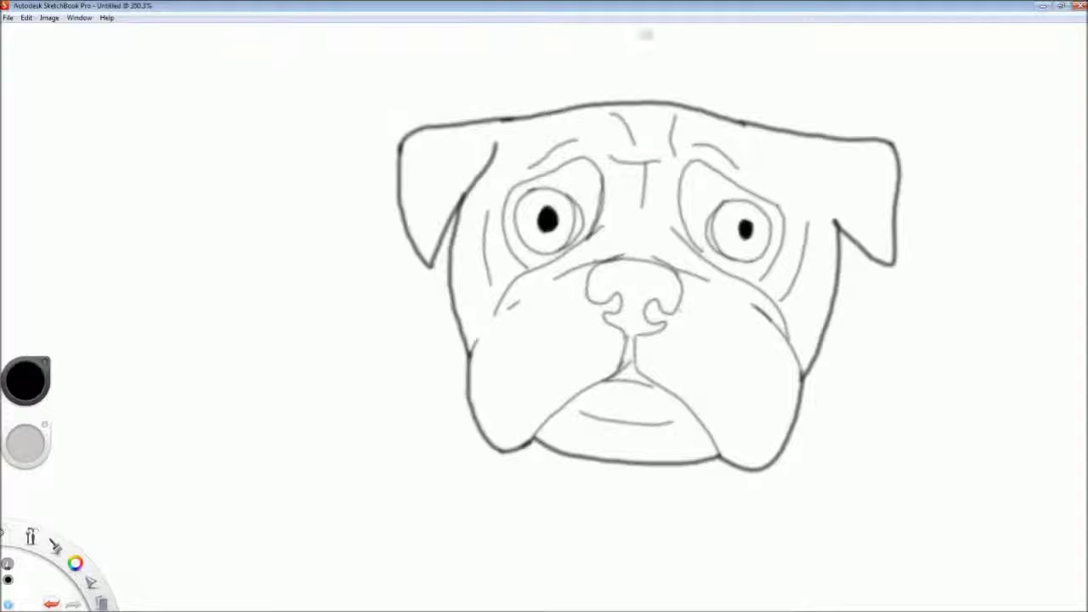
- Enlarge the inked head and position it on the right half of the canvas
scroll(870, 248, down, 8)
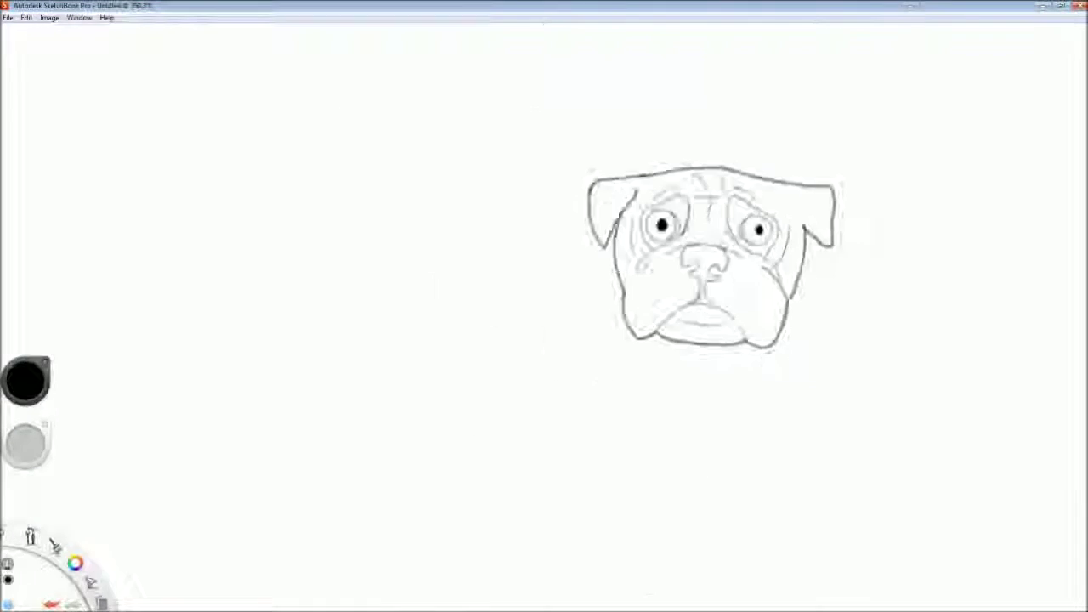
key(ctrl+0)
click(80, 18)
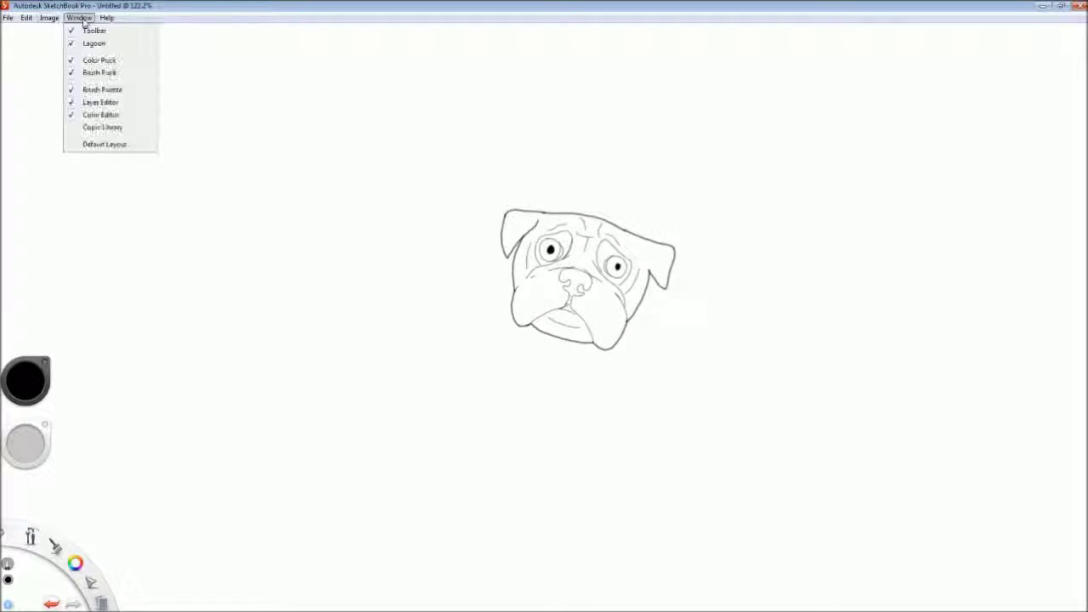
click(320, 47)
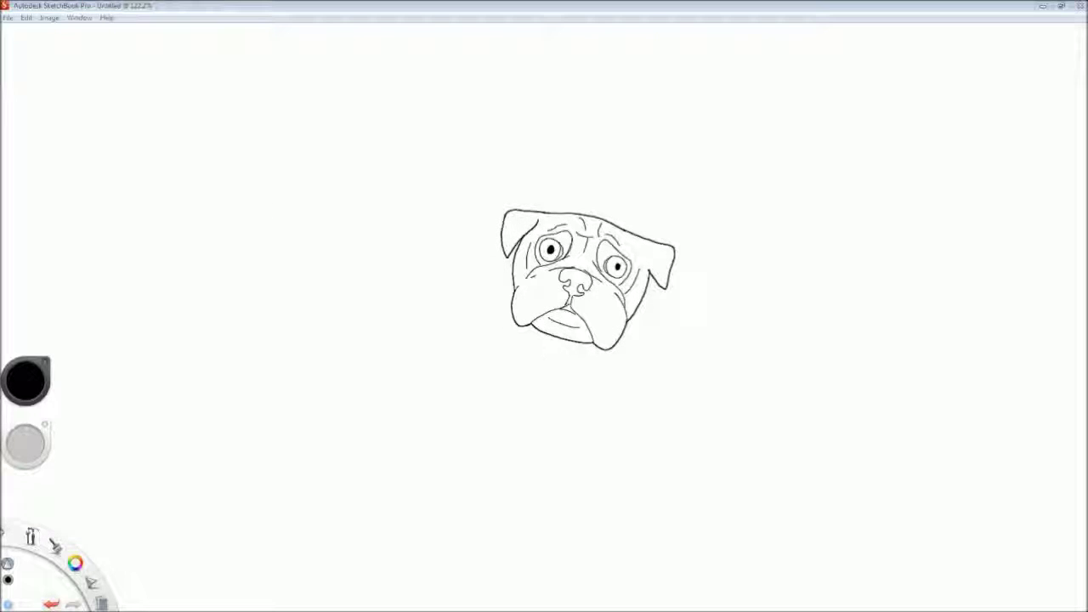
key(v)
drag(688, 407, 717, 294)
scroll(713, 372, down, 5)
drag(717, 377, 837, 411)
click(564, 195)
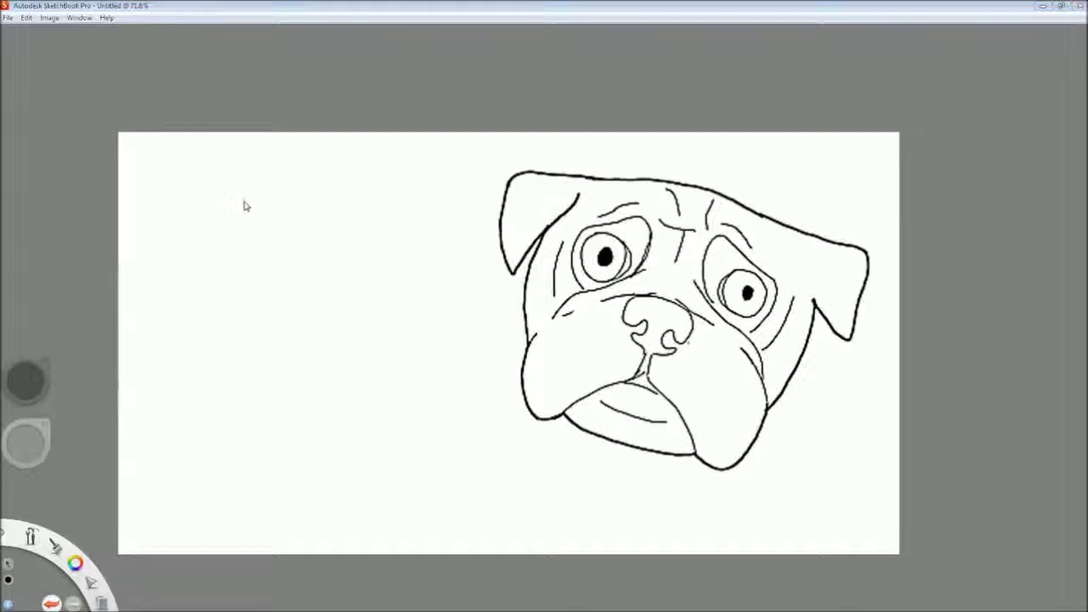
- Trace over the enlarged head's outer contour along the ears, cheeks, jowls and chin
drag(526, 260, 519, 282)
key(ctrl+z)
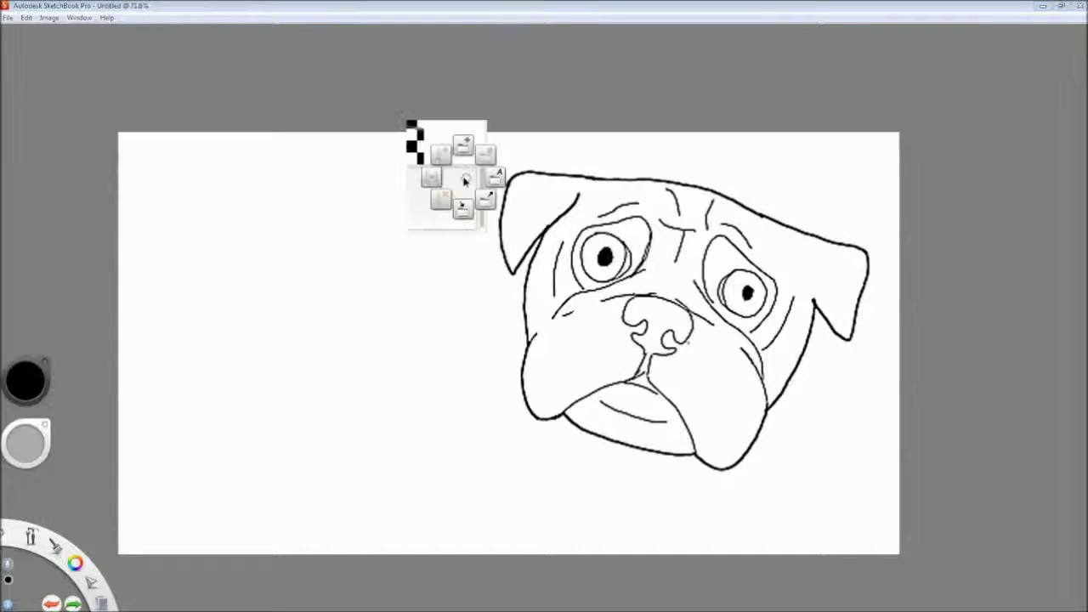
scroll(101, 485, up, 2)
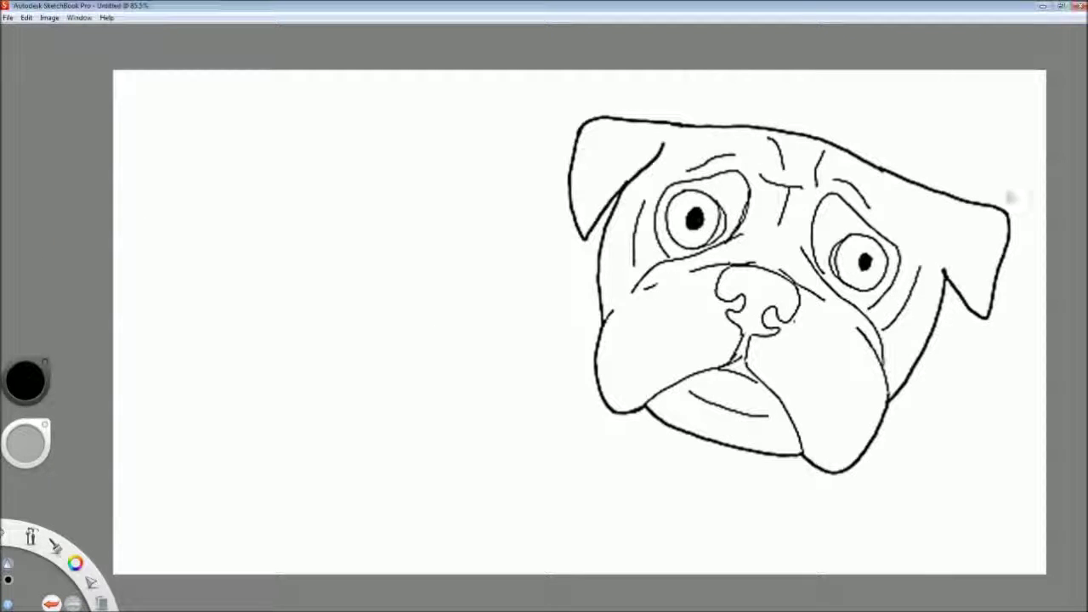
drag(603, 382, 469, 363)
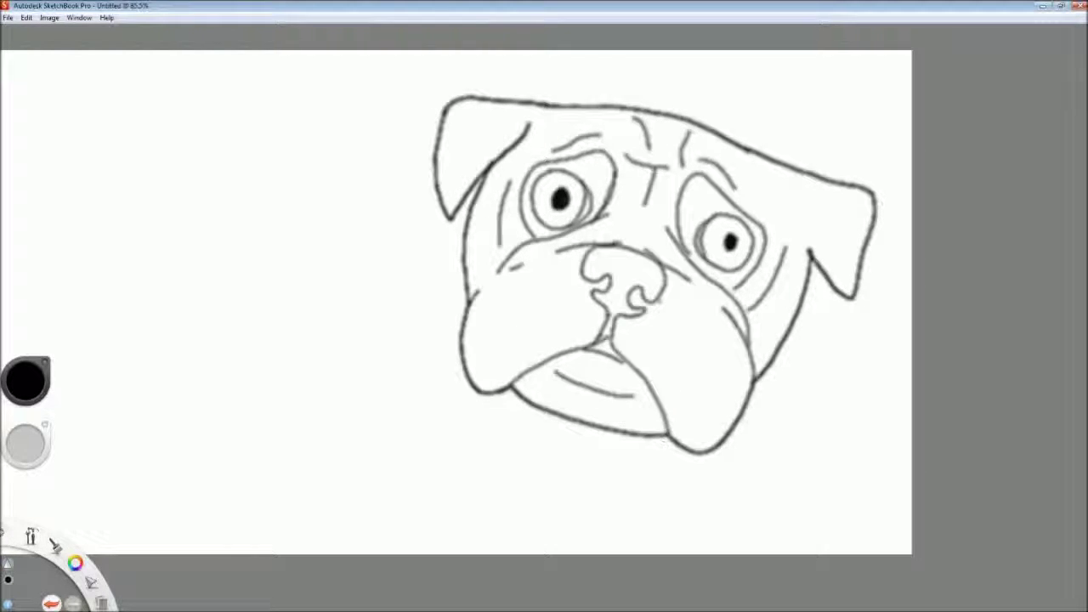
drag(446, 108, 489, 393)
drag(512, 388, 668, 436)
drag(755, 381, 812, 252)
mouse_move(853, 298)
mouse_down()
mouse_move(677, 117)
mouse_move(464, 98)
mouse_up()
drag(490, 413, 600, 423)
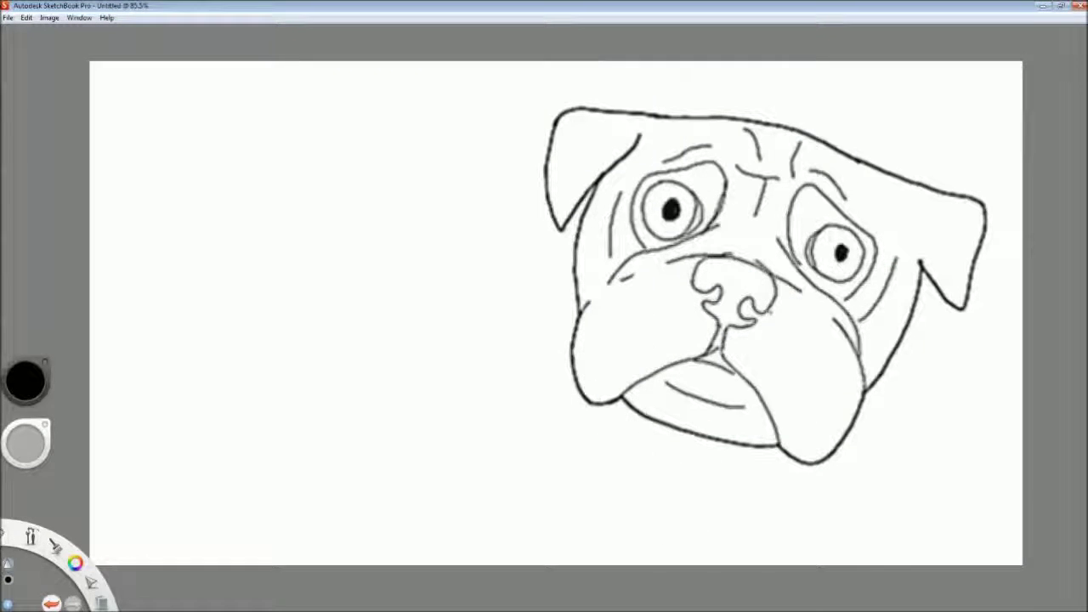
- Erase small gaps in the socket outlines around both eyes to break them into separate strokes
scroll(754, 221, up, 5)
scroll(697, 291, up, 2)
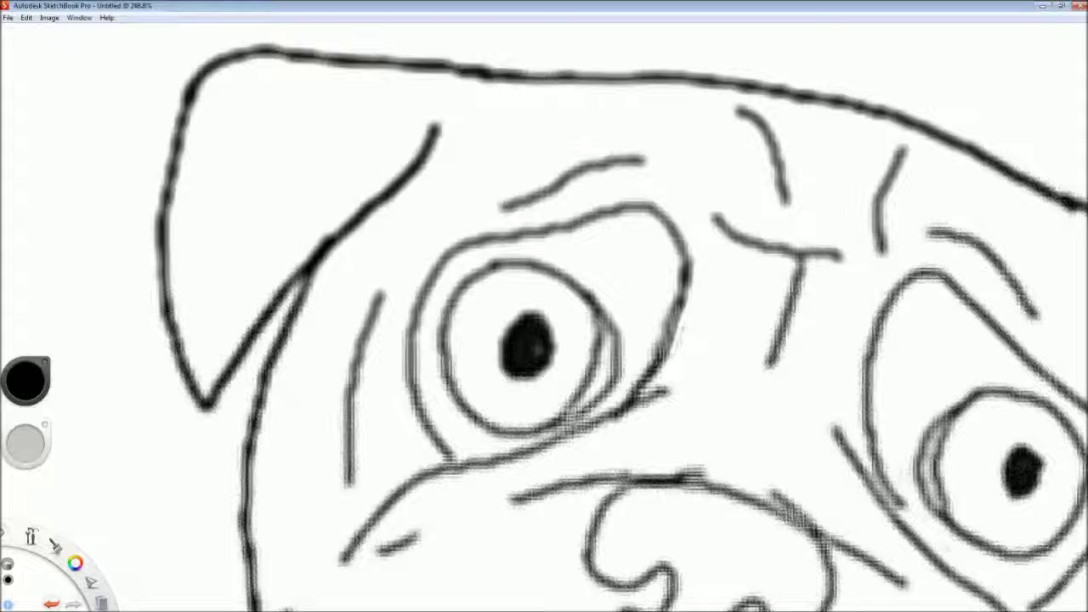
scroll(722, 292, down, 4)
scroll(833, 391, up, 2)
drag(630, 297, 646, 285)
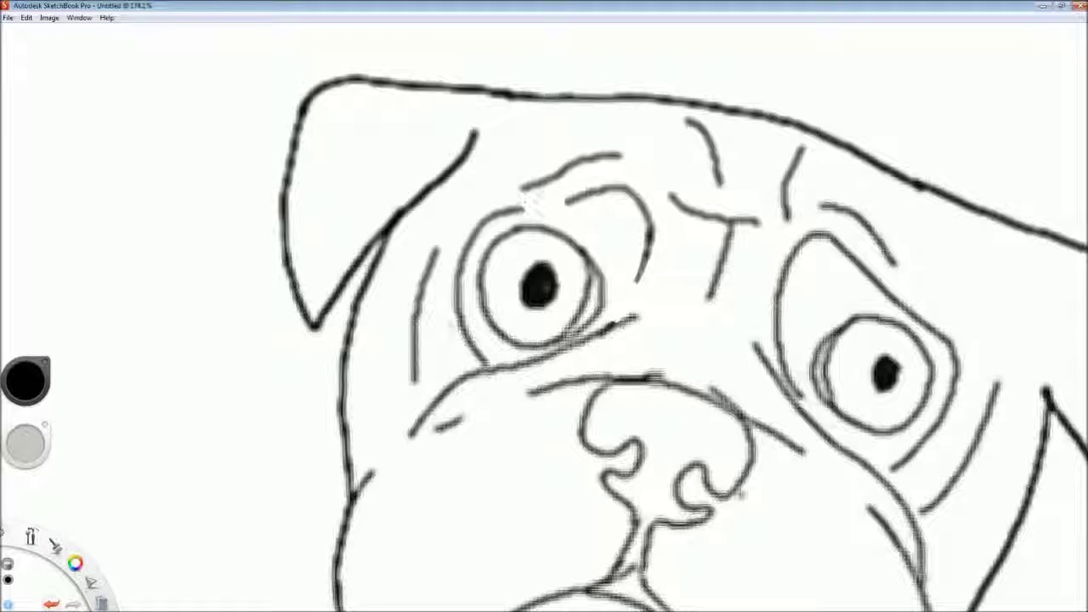
key(Home)
scroll(765, 340, up, 4)
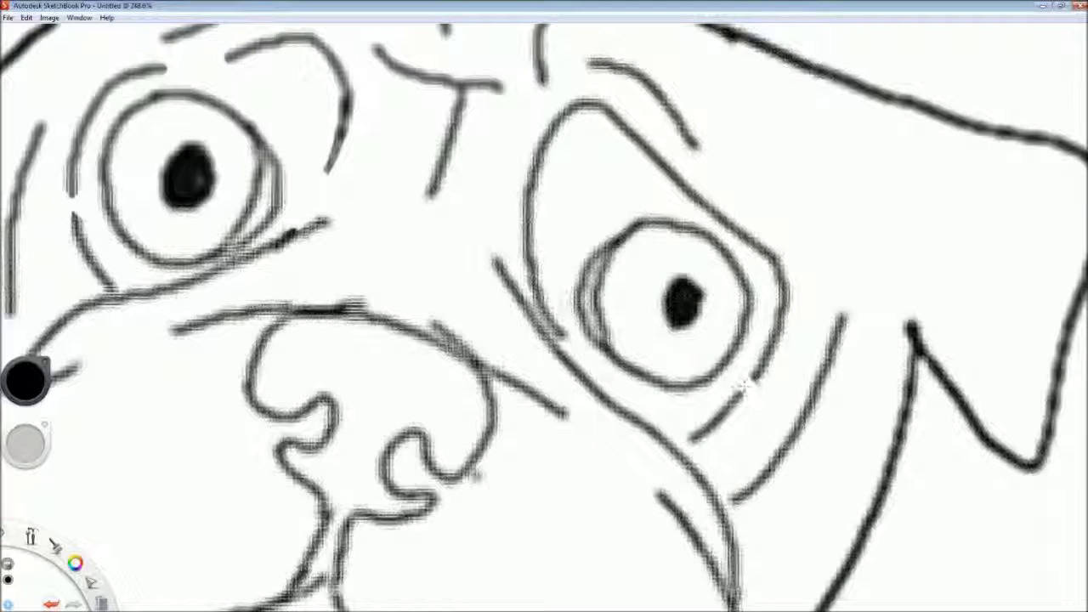
mouse_move(561, 332)
mouse_down()
mouse_move(634, 421)
mouse_move(624, 412)
mouse_up()
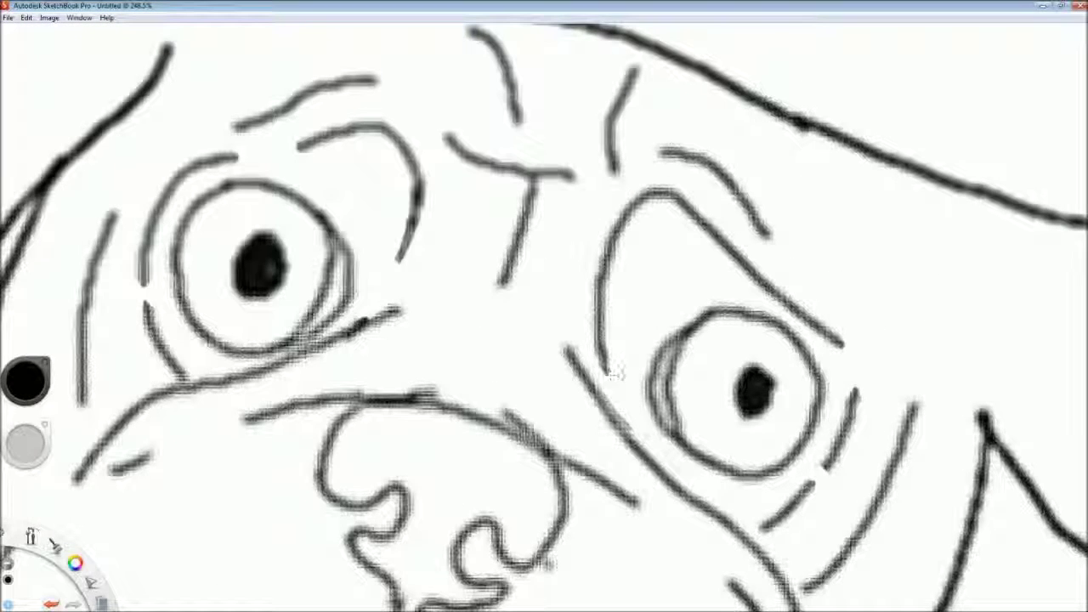
- Erase gaps in the long cheek folds below both eyes to leave broken lines
scroll(604, 393, down, 6)
scroll(604, 393, up, 7)
scroll(625, 179, down, 7)
scroll(600, 187, up, 5)
scroll(561, 302, down, 4)
scroll(656, 425, up, 5)
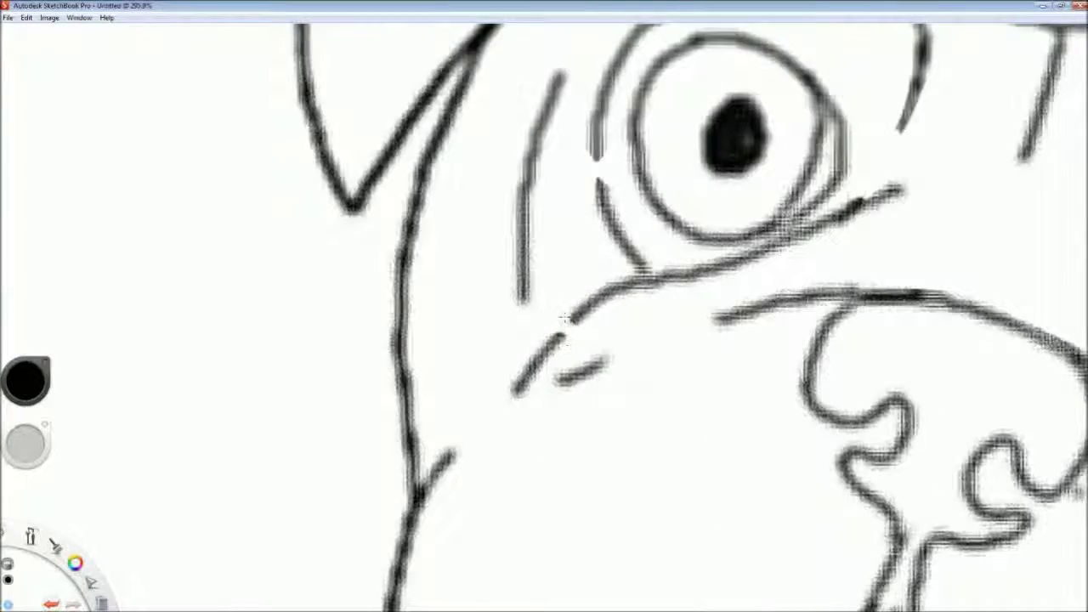
scroll(564, 317, down, 4)
scroll(727, 208, up, 5)
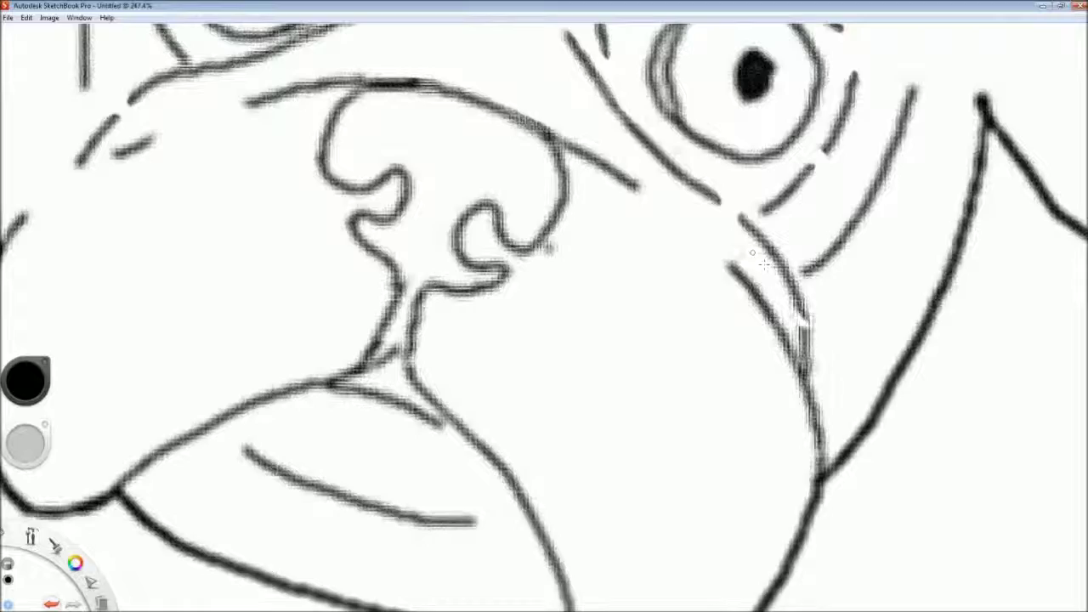
- Clean up the ends of the short creases on the forehead and brows with the eraser
scroll(764, 264, down, 4)
scroll(764, 265, up, 5)
scroll(743, 318, down, 4)
scroll(672, 403, up, 5)
scroll(703, 388, down, 1)
scroll(526, 319, up, 2)
scroll(526, 319, down, 3)
scroll(698, 298, up, 3)
scroll(688, 255, down, 3)
scroll(671, 196, up, 4)
scroll(672, 195, down, 5)
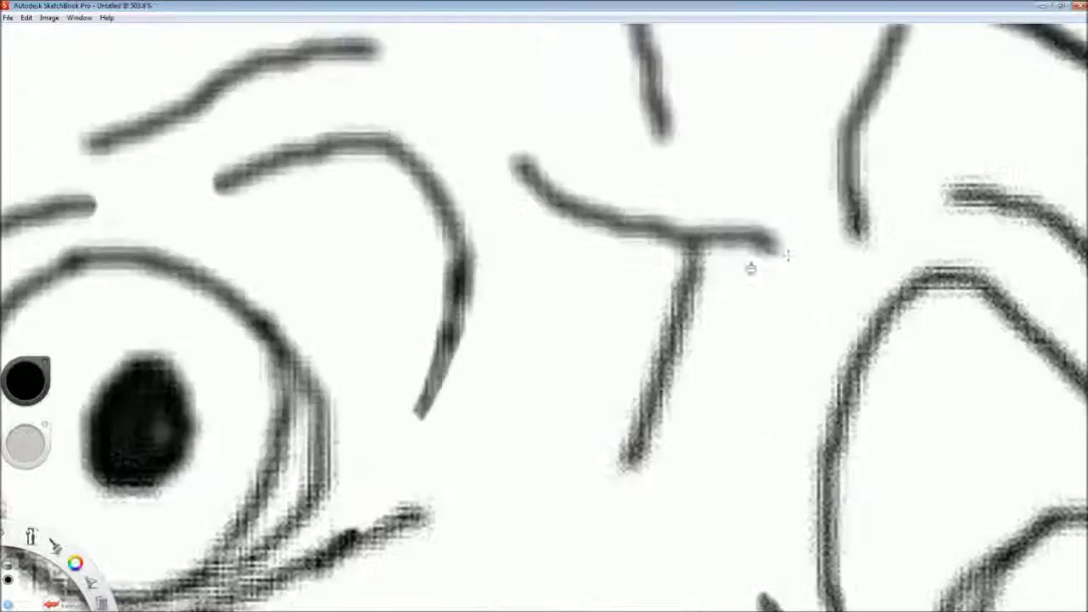
- Try to thicken the upper lip line below the nose
scroll(756, 275, up, 1)
scroll(669, 378, up, 4)
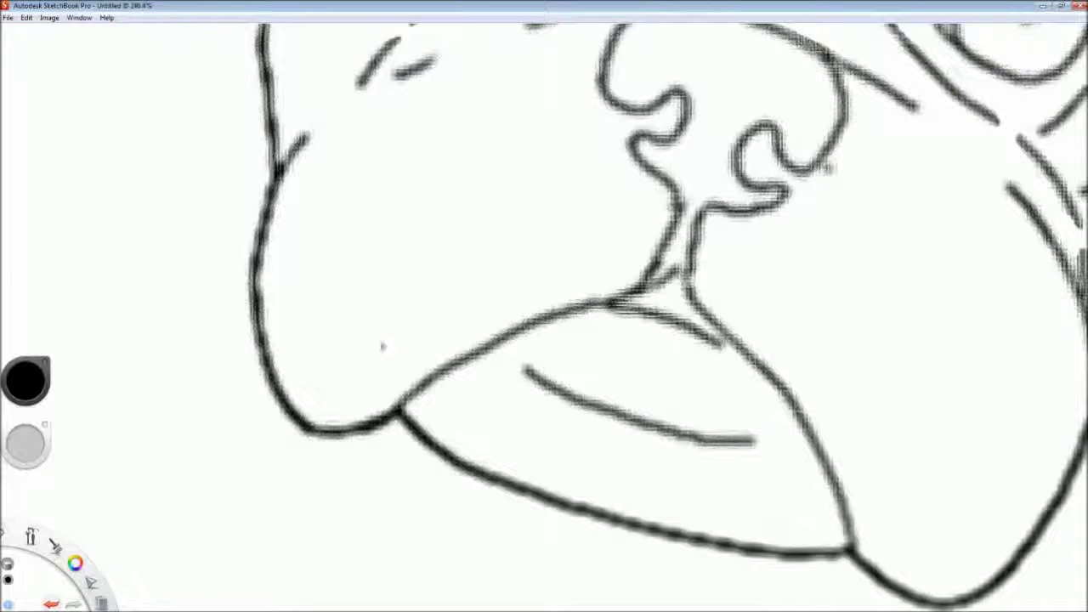
scroll(608, 391, down, 5)
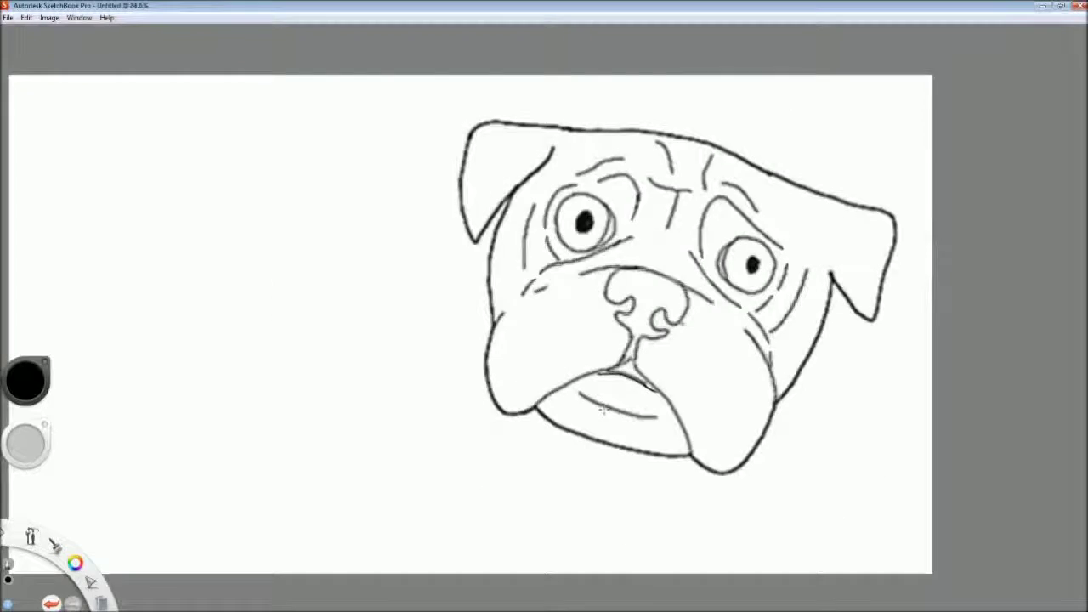
scroll(741, 422, down, 3)
scroll(518, 377, up, 4)
scroll(518, 376, down, 2)
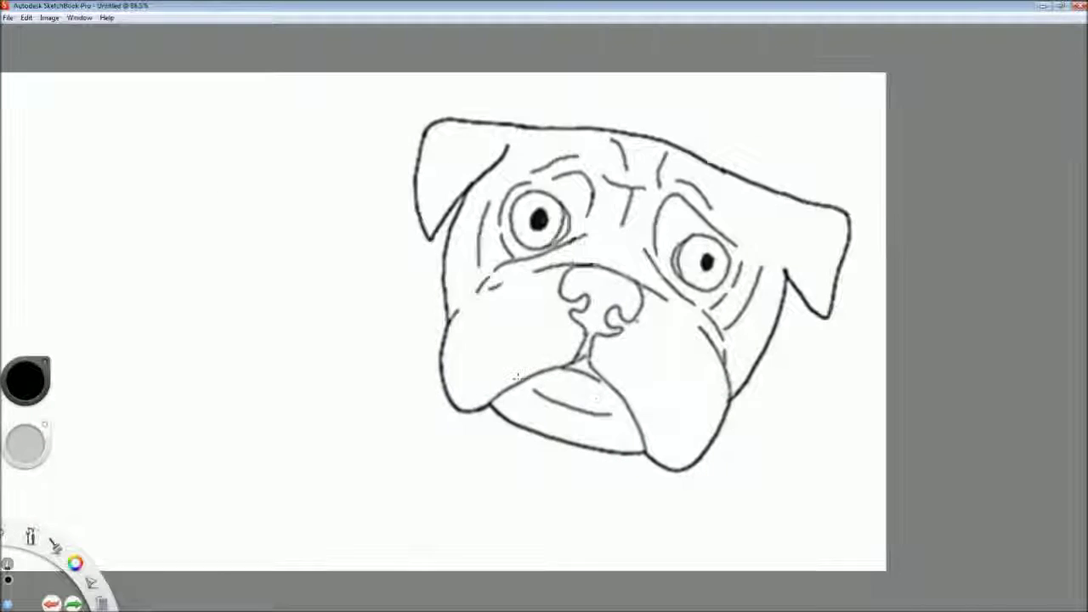
scroll(523, 373, up, 1)
scroll(551, 389, down, 3)
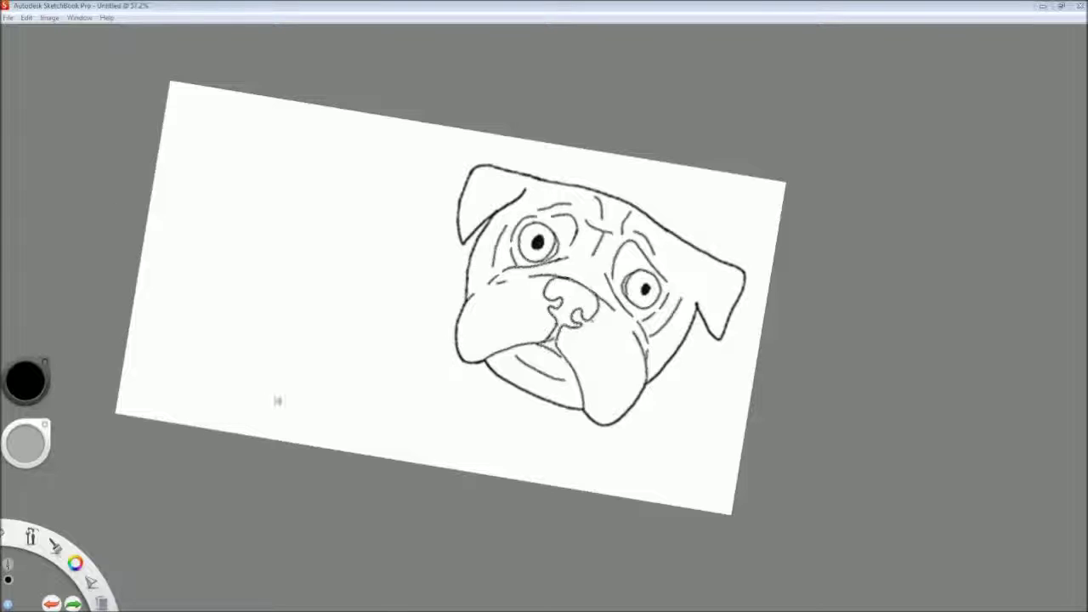
- Shade the chin, the right jowl and the right cheek with soft grey, undoing the last stroke on the upper chin
drag(370, 347, 569, 434)
mouse_move(422, 429)
mouse_down()
mouse_move(507, 453)
mouse_move(571, 448)
mouse_up()
drag(603, 434, 642, 391)
drag(670, 272, 658, 340)
drag(502, 442, 571, 438)
drag(415, 426, 422, 416)
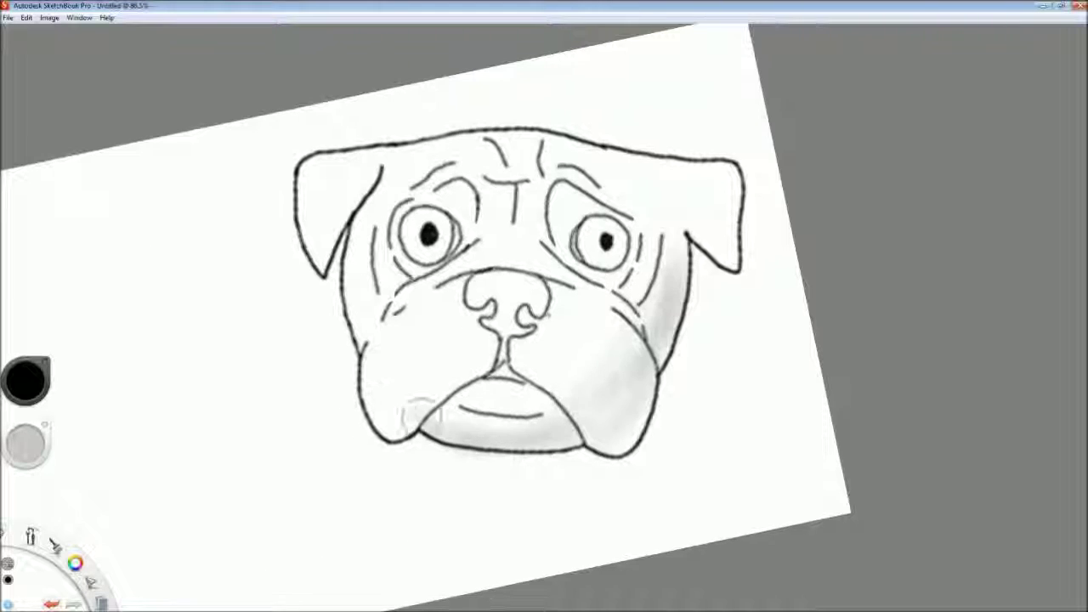
drag(600, 381, 619, 439)
scroll(427, 143, down, 3)
scroll(572, 267, up, 5)
drag(702, 449, 813, 441)
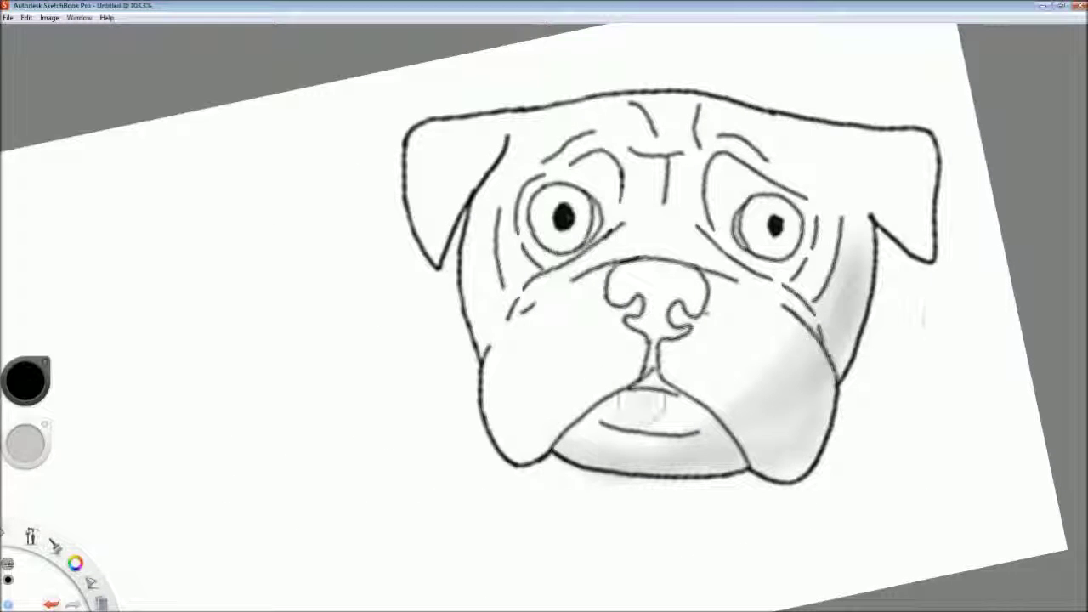
key(ctrl+z)
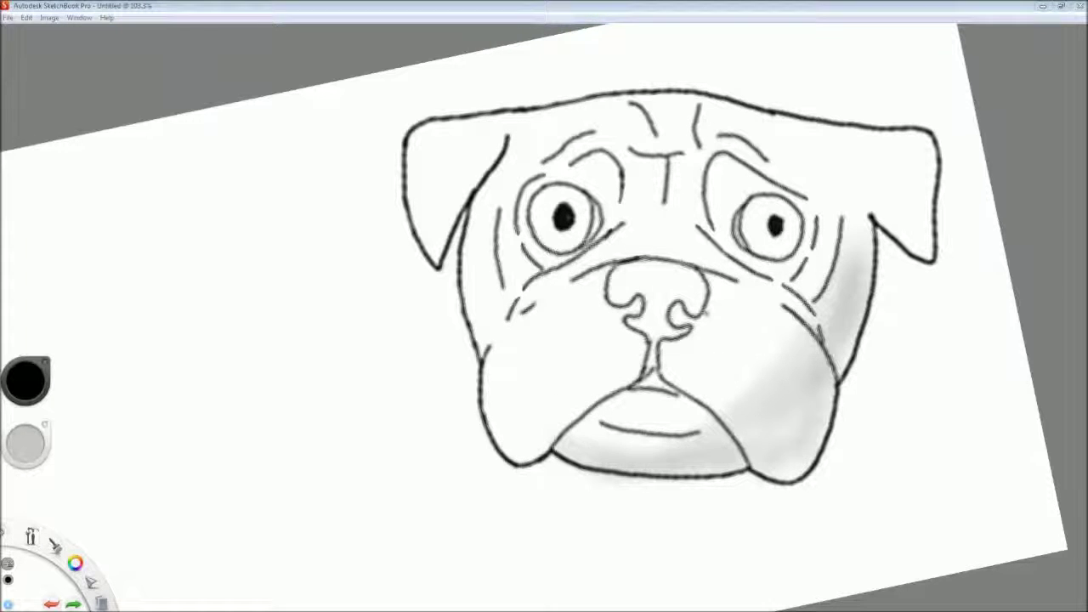
- Extend the soft grey shading over the muzzle, cheeks, forehead and both ears, leaving the eyeballs and nose white
mouse_move(748, 374)
mouse_down()
mouse_move(644, 407)
mouse_move(489, 362)
mouse_move(512, 423)
mouse_move(625, 374)
mouse_move(544, 255)
mouse_move(498, 256)
mouse_move(527, 127)
mouse_move(425, 196)
mouse_move(476, 289)
mouse_move(518, 442)
mouse_move(553, 400)
mouse_move(595, 417)
mouse_move(535, 421)
mouse_move(799, 408)
mouse_up()
mouse_move(749, 319)
mouse_down()
mouse_move(780, 371)
mouse_move(697, 440)
mouse_move(782, 329)
mouse_move(770, 404)
mouse_move(723, 357)
mouse_up()
scroll(908, 274, down, 3)
scroll(991, 281, up, 3)
drag(765, 212, 732, 340)
mouse_move(604, 434)
mouse_down()
mouse_move(536, 425)
mouse_move(561, 379)
mouse_up()
mouse_move(584, 174)
mouse_down()
mouse_move(595, 179)
mouse_move(425, 187)
mouse_move(772, 165)
mouse_move(837, 242)
mouse_move(629, 111)
mouse_move(680, 196)
mouse_move(558, 150)
mouse_move(417, 289)
mouse_up()
mouse_move(538, 179)
mouse_down()
mouse_move(584, 170)
mouse_move(755, 289)
mouse_move(395, 281)
mouse_up()
scroll(625, 340, down, 5)
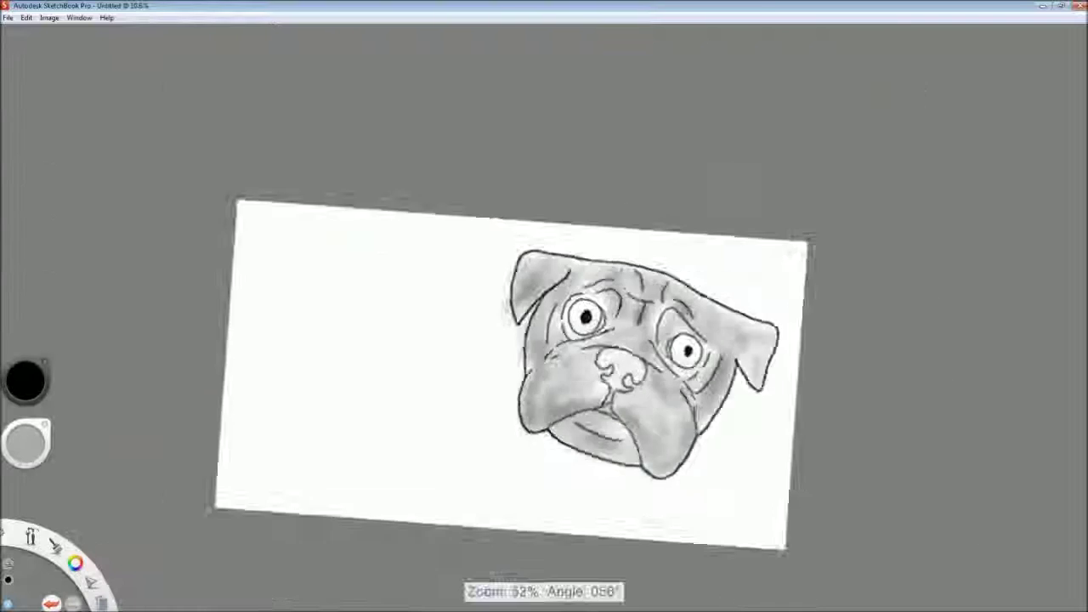
- Fill both irises with brown around the black pupils and lower the opacity of the shading and eye colour
scroll(615, 426, up, 4)
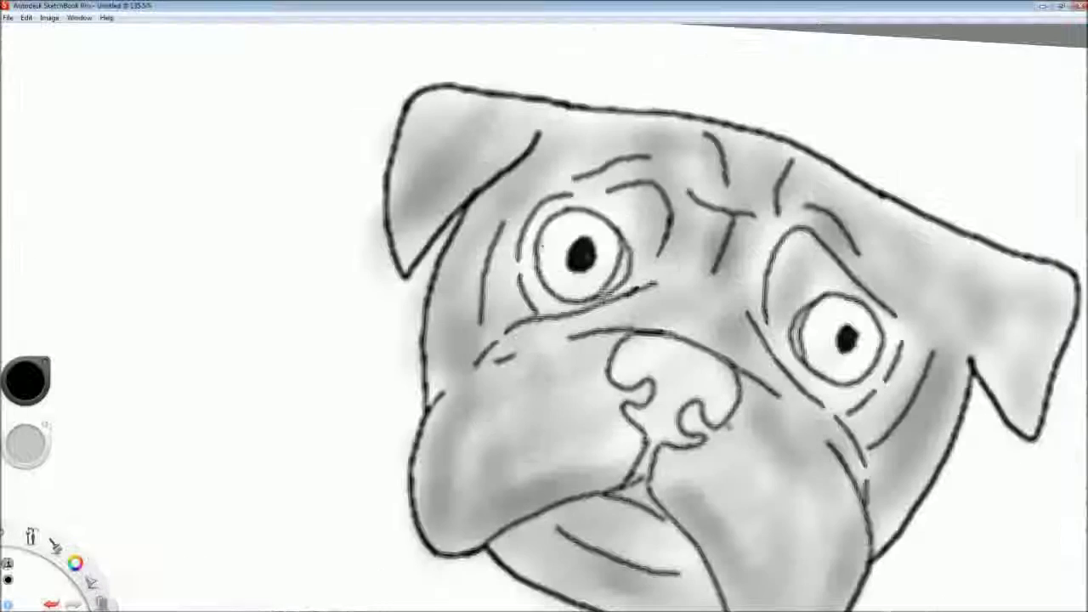
mouse_move(25, 380)
mouse_down()
mouse_move(25, 340)
mouse_move(25, 357)
mouse_up()
drag(550, 247, 564, 287)
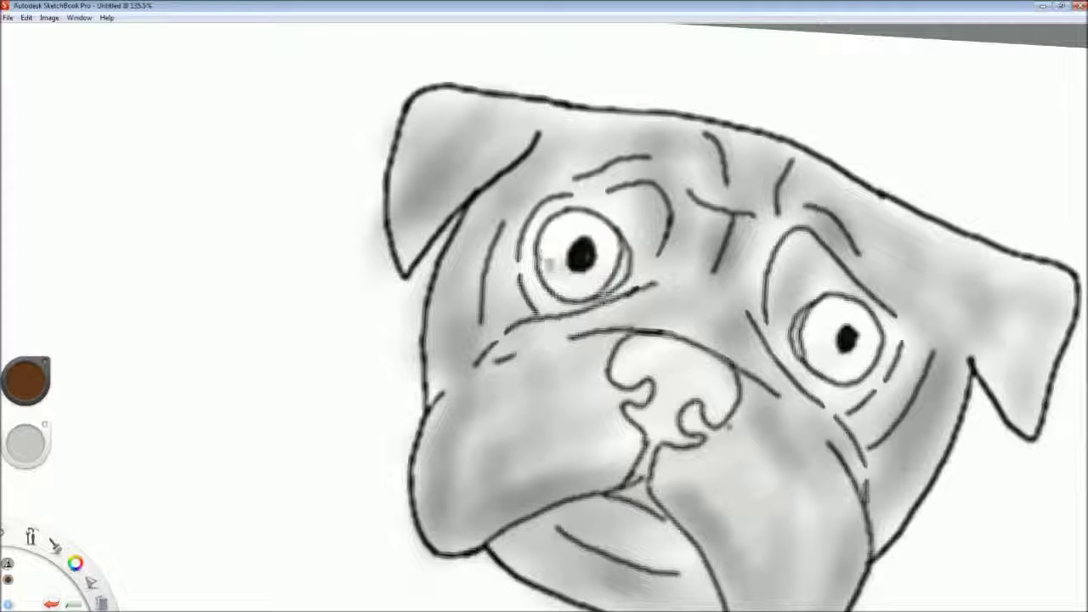
drag(548, 238, 587, 220)
key(ctrl+z)
key(ctrl+z)
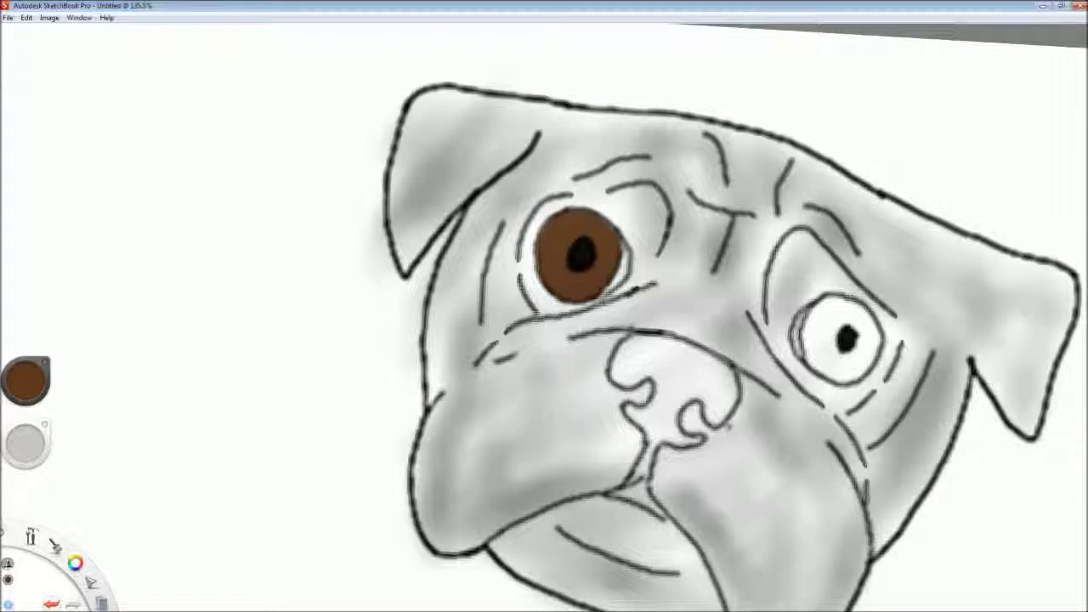
scroll(1006, 372, up, 5)
mouse_move(697, 274)
mouse_down()
mouse_move(689, 336)
mouse_move(738, 372)
mouse_move(693, 285)
mouse_move(772, 328)
mouse_move(723, 255)
mouse_move(772, 285)
mouse_move(691, 366)
mouse_move(699, 246)
mouse_move(778, 350)
mouse_up()
scroll(621, 255, down, 8)
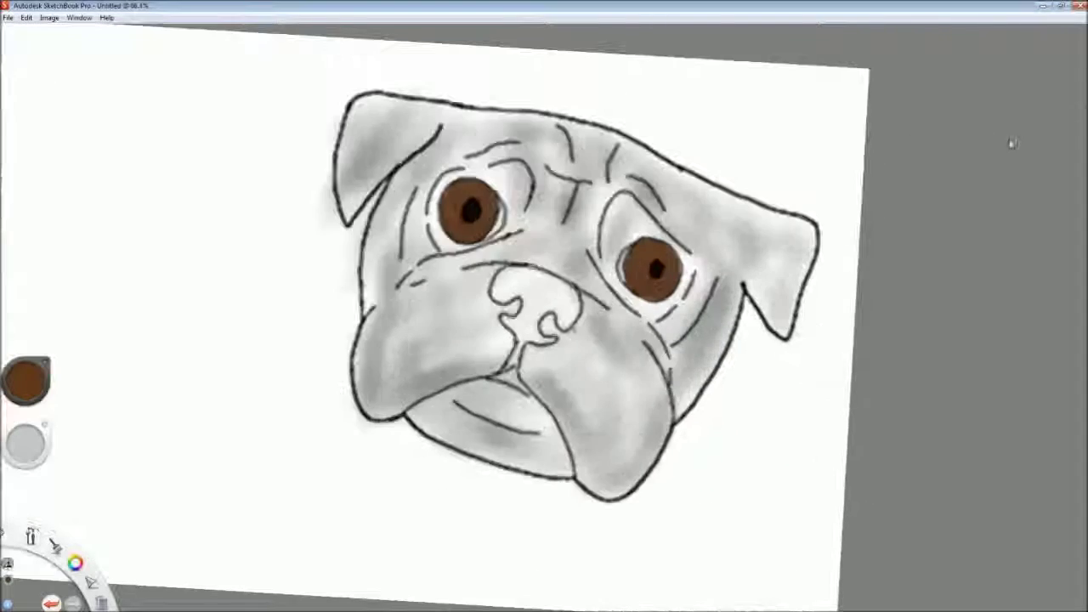
key(6)
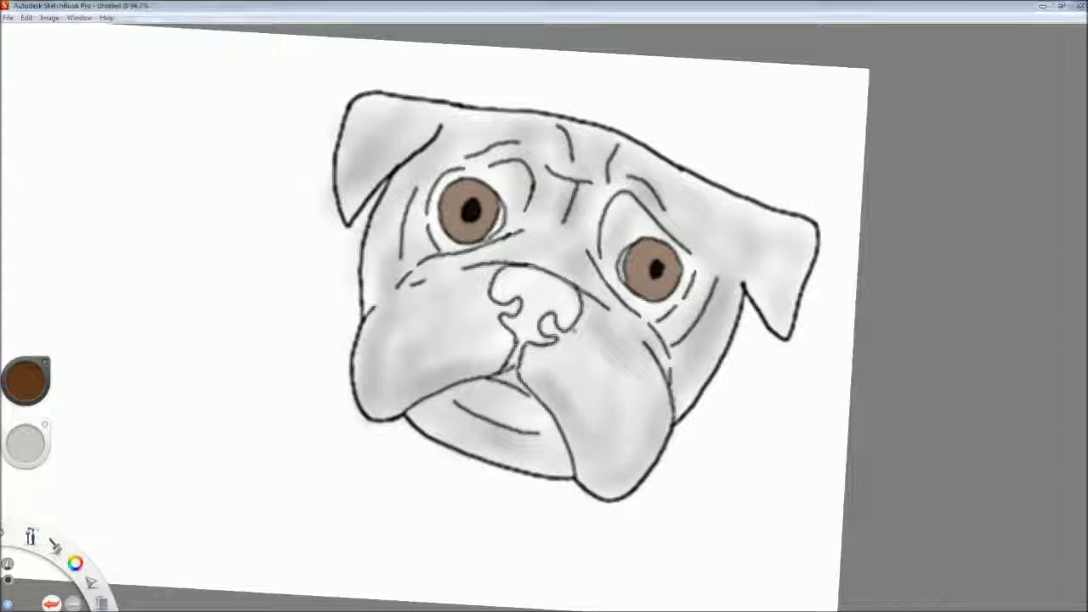
- Fill the nose with translucent black inside its outline, undoing the first trial stroke
alt+click(514, 335)
drag(512, 326, 527, 339)
key(ctrl+z)
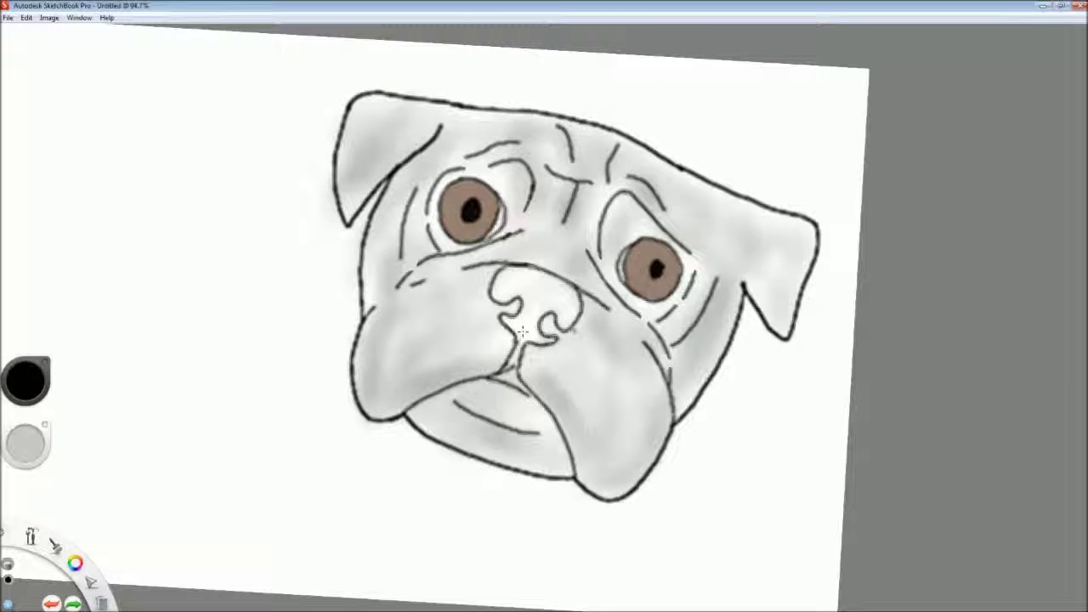
mouse_move(520, 283)
mouse_down()
mouse_move(540, 329)
mouse_move(563, 299)
mouse_up()
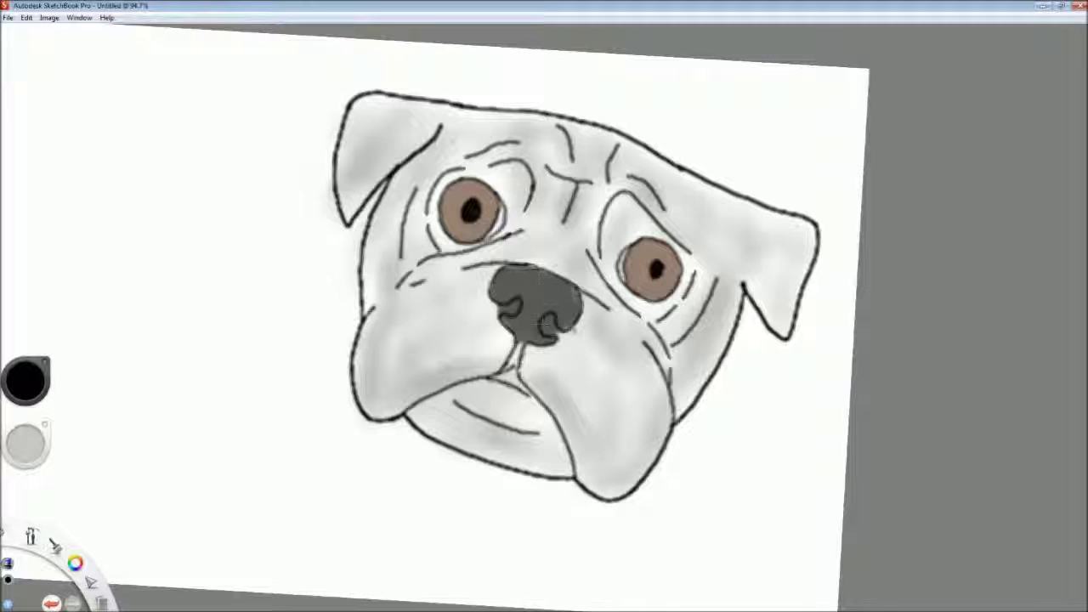
- Clean the dark grey spilling past the nose outline at the outer opening of the left nostril, undoing the last stroke
scroll(497, 308, up, 5)
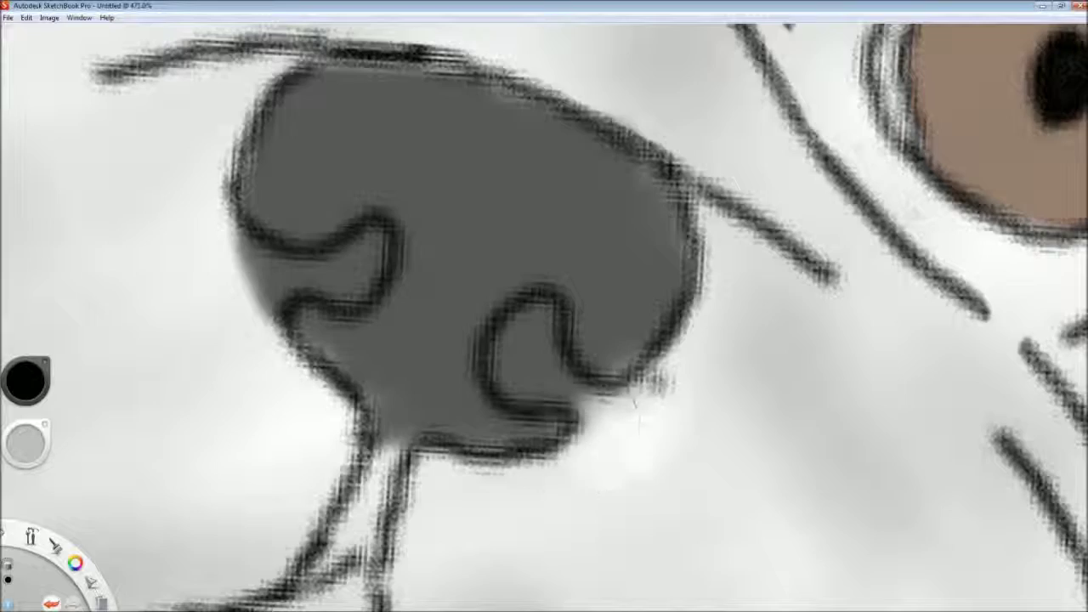
scroll(340, 310, up, 2)
drag(316, 298, 313, 288)
drag(288, 196, 373, 237)
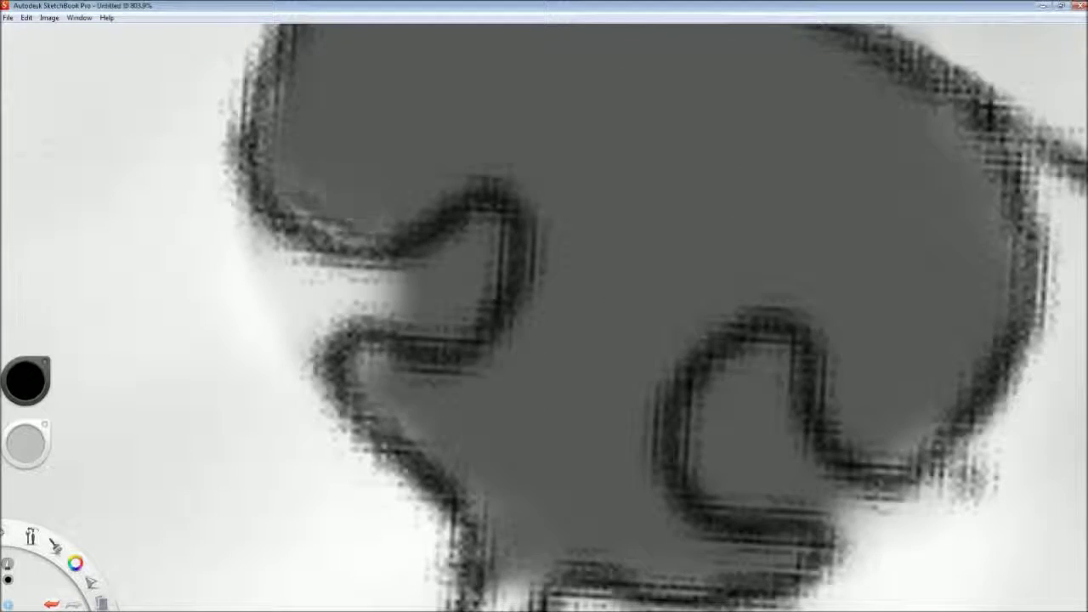
drag(544, 306, 340, 208)
mouse_move(340, 510)
mouse_down()
mouse_move(650, 187)
mouse_move(527, 378)
mouse_move(586, 374)
mouse_up()
scroll(595, 391, down, 3)
scroll(581, 340, up, 3)
key(ctrl+z)
- Erase the stray grey between the two lines running from the nose down to the mouth
scroll(581, 340, down, 4)
key(e)
scroll(578, 294, up, 3)
drag(561, 513, 609, 443)
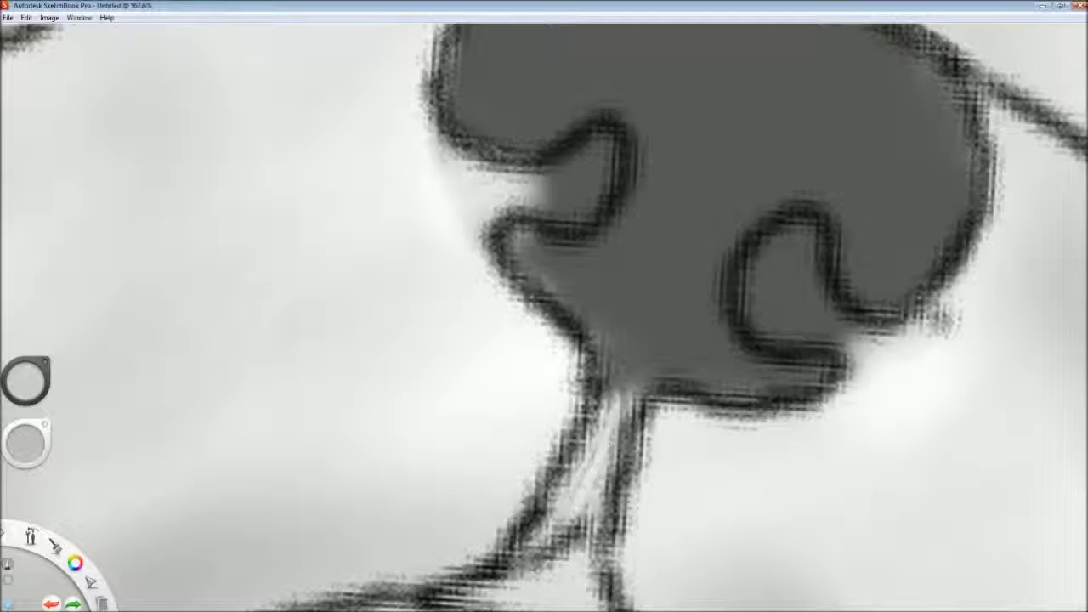
- Shade both nostril openings in a lighter grey and fill the groove between the nose and mouth with grey
key(b)
mouse_move(615, 396)
mouse_down()
mouse_move(571, 502)
mouse_move(538, 546)
mouse_move(633, 398)
mouse_up()
scroll(619, 476, down, 4)
scroll(619, 434, up, 4)
mouse_move(673, 283)
mouse_down()
mouse_move(643, 365)
mouse_move(678, 279)
mouse_move(723, 383)
mouse_move(710, 281)
mouse_up()
scroll(713, 421, down, 5)
scroll(634, 376, up, 5)
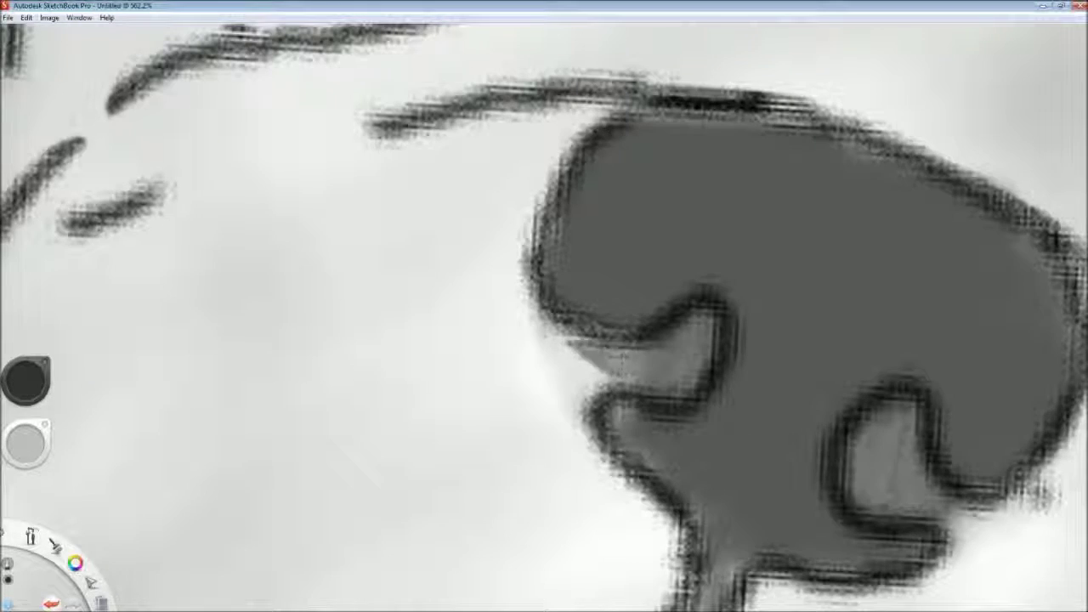
scroll(590, 365, down, 2)
scroll(590, 366, down, 1)
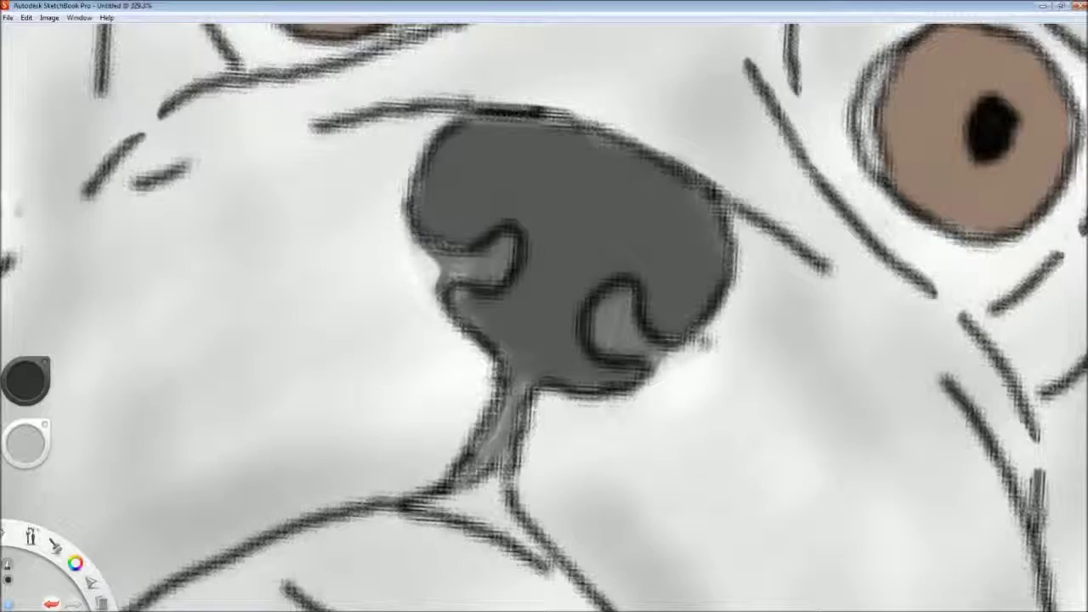
scroll(714, 490, up, 1)
scroll(566, 368, down, 5)
scroll(565, 368, up, 8)
scroll(566, 367, down, 10)
scroll(401, 162, down, 8)
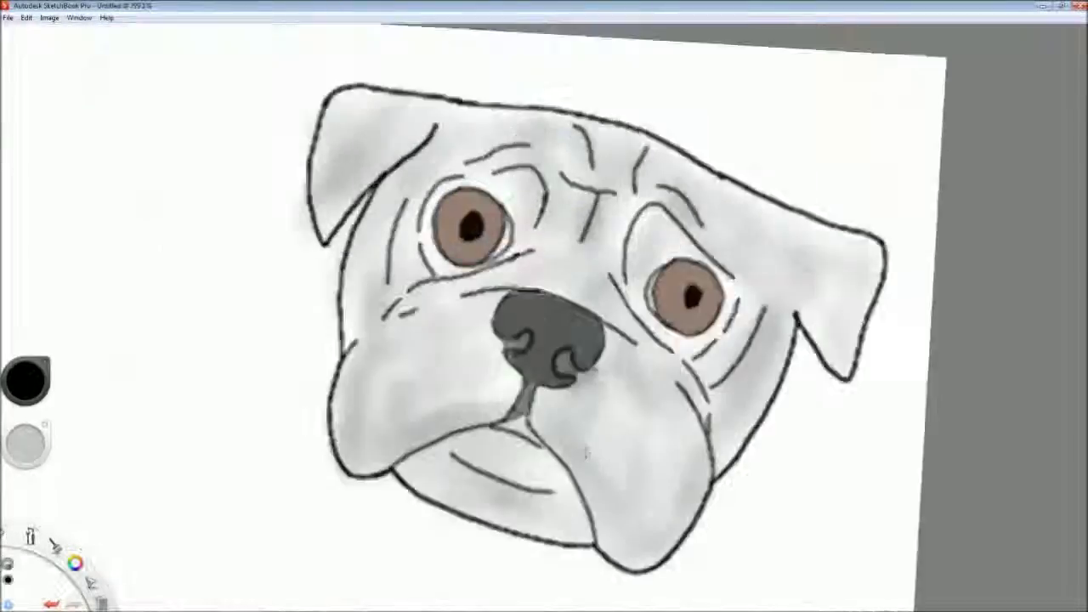